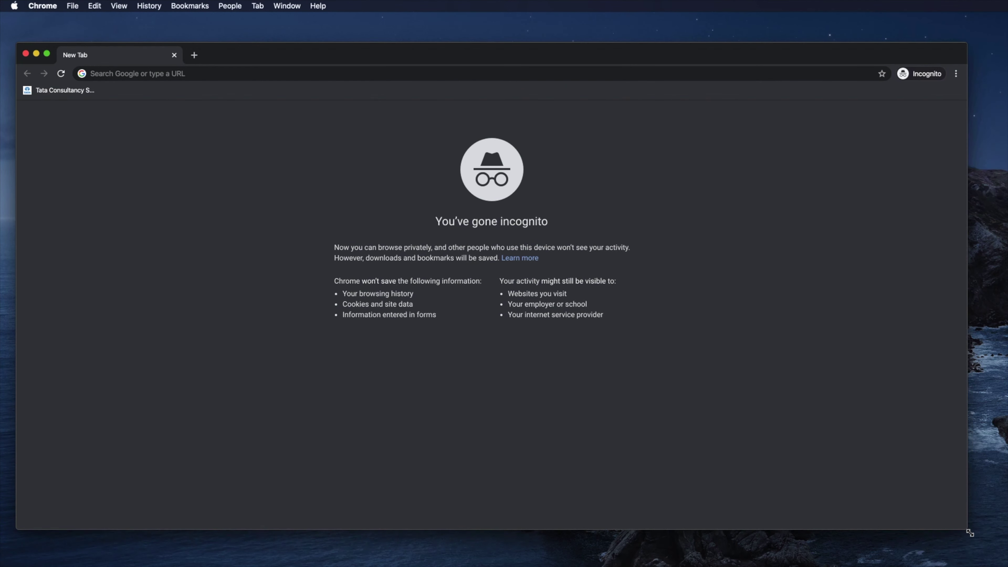
# Enlarge the browser window, search google.com for "flutter", and open the flutter.dev result.
pyautogui.moveTo(969, 533); pyautogui.dragTo(997, 565)
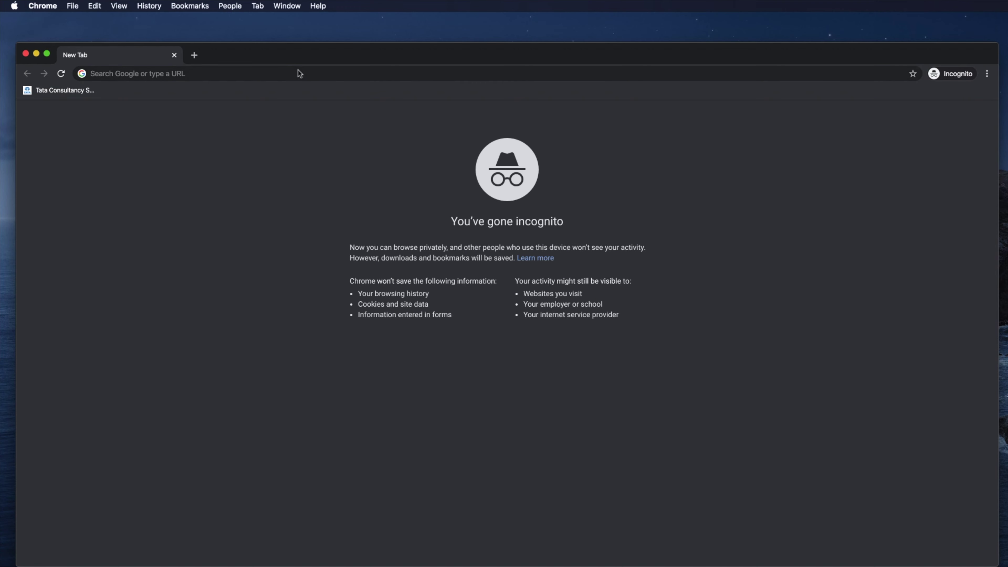
pyautogui.click(252, 74)
pyautogui.write('google.com')
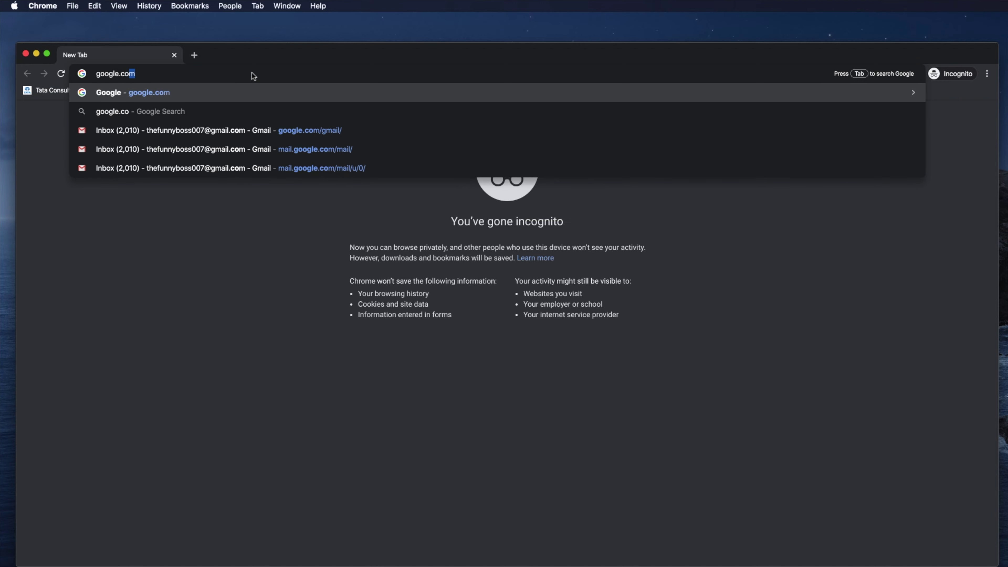
pyautogui.press('Return')
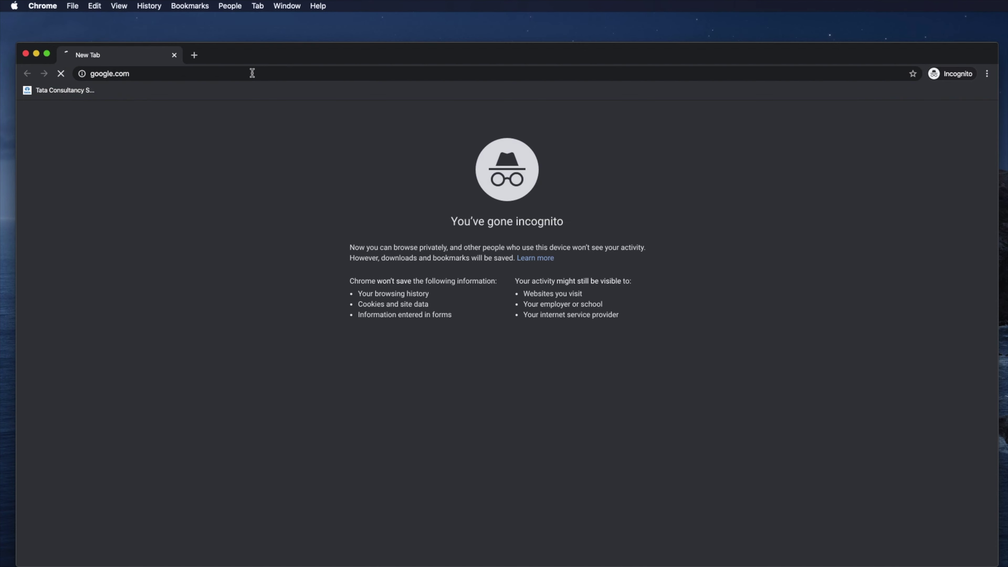
pyautogui.write('flutter')
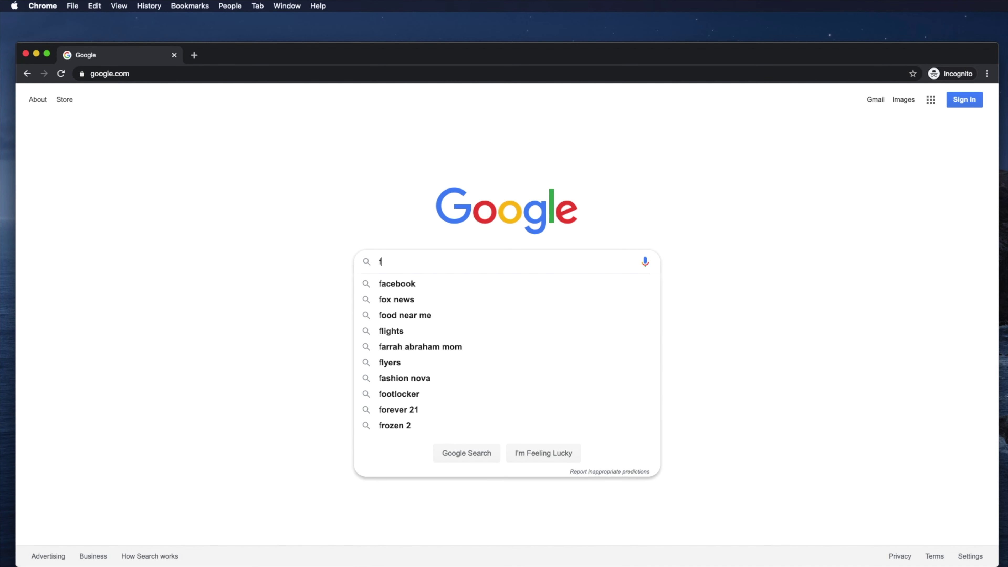
pyautogui.press('Return')
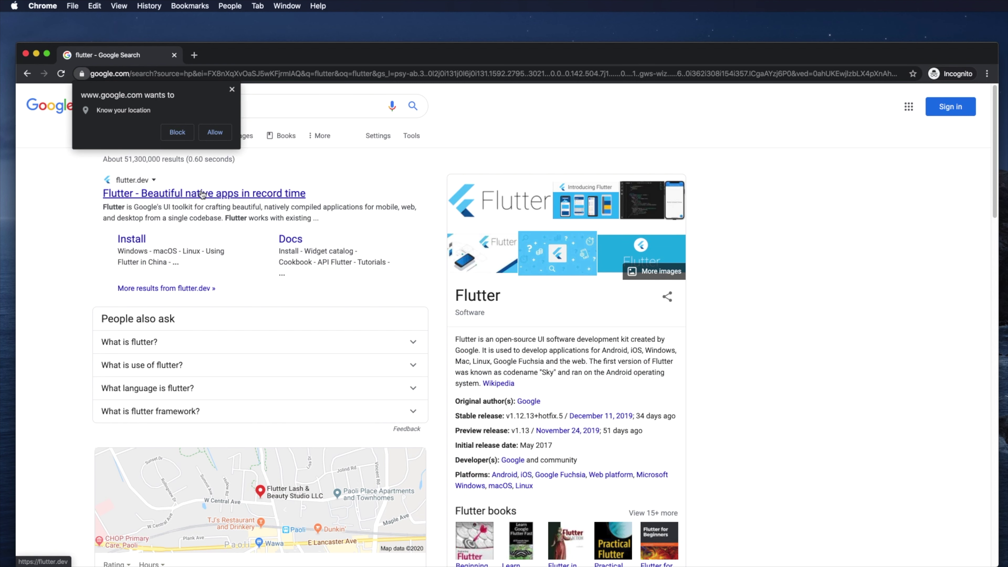
pyautogui.click(202, 194)
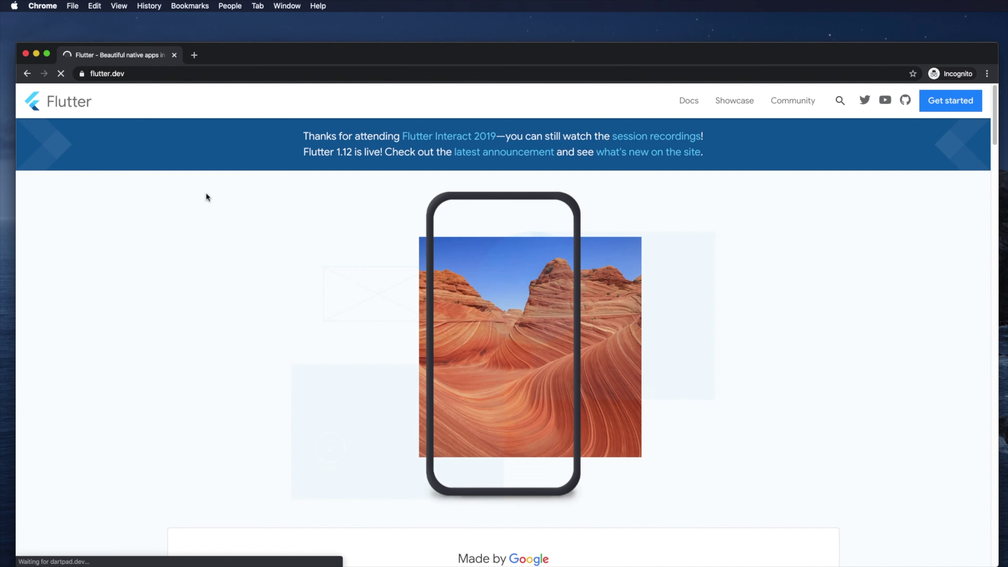
# Open the macOS install guide from the Flutter site's Get started section.
pyautogui.click(938, 105)
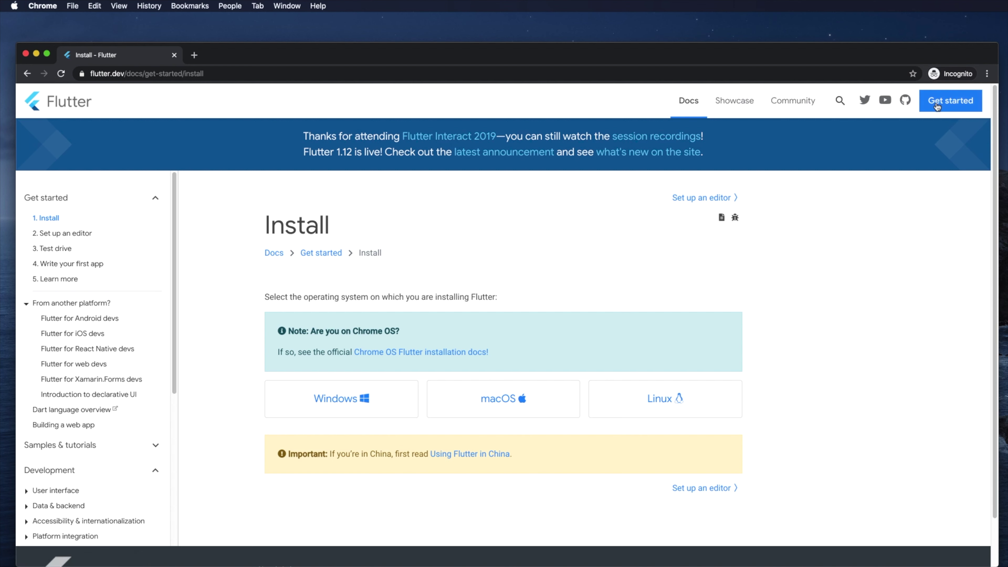
pyautogui.doubleClick(266, 224)
pyautogui.click(371, 230)
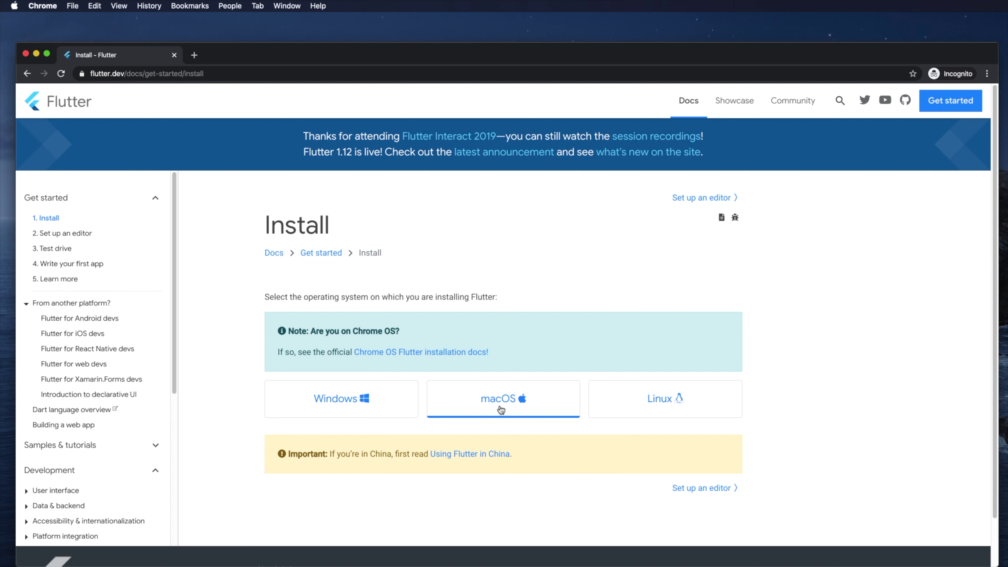
pyautogui.click(512, 400)
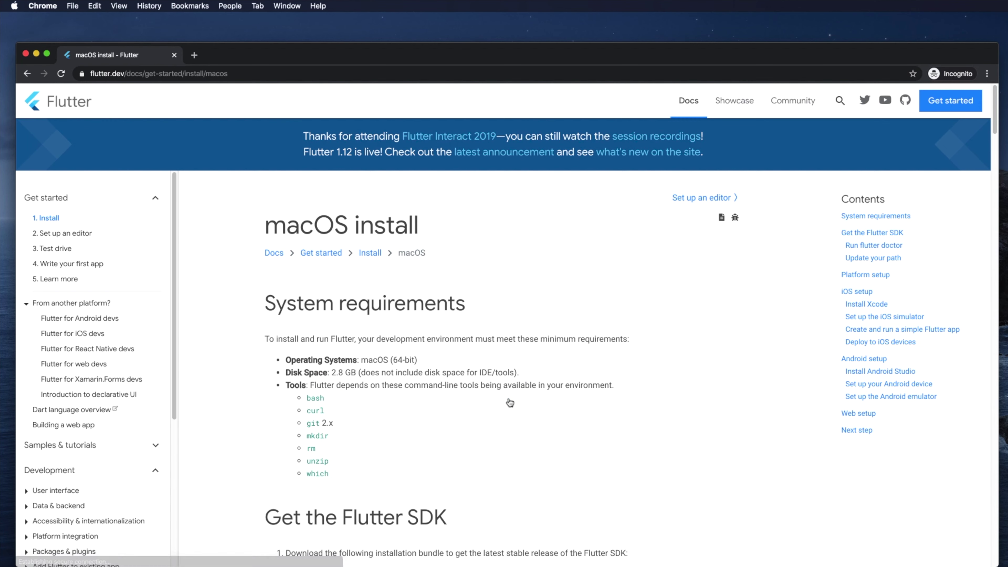
# Review the system requirements and download the flutter_macos_v1.12.13+hotfix.5-stable.zip bundle.
pyautogui.moveTo(995, 115); pyautogui.dragTo(995, 132)
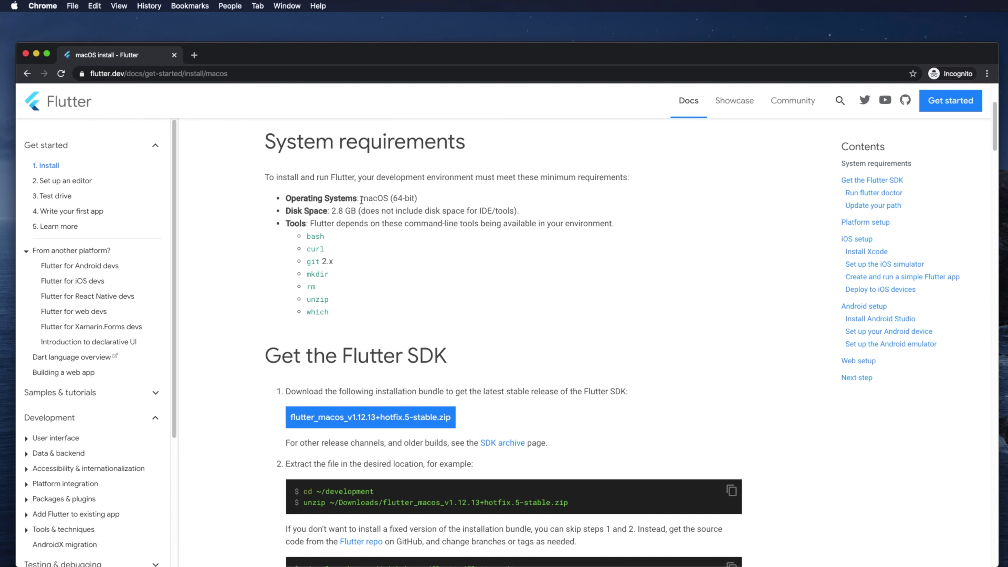
pyautogui.moveTo(362, 199); pyautogui.dragTo(427, 206)
pyautogui.moveTo(332, 215)
pyautogui.mouseDown()
pyautogui.moveTo(373, 213)
pyautogui.moveTo(351, 214)
pyautogui.mouseUp()
pyautogui.scroll(-7, 440, 305)
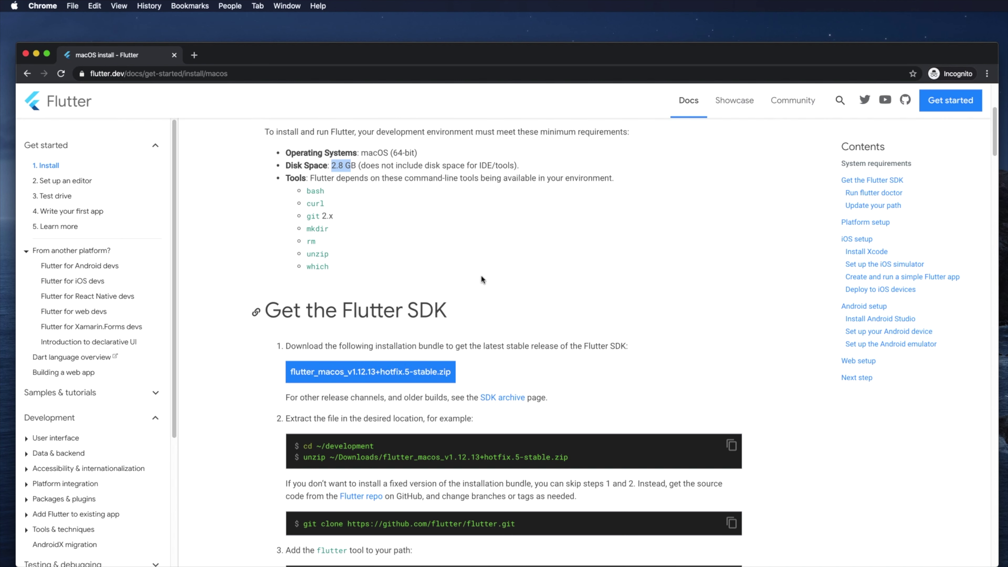
pyautogui.scroll(4, 352, 231)
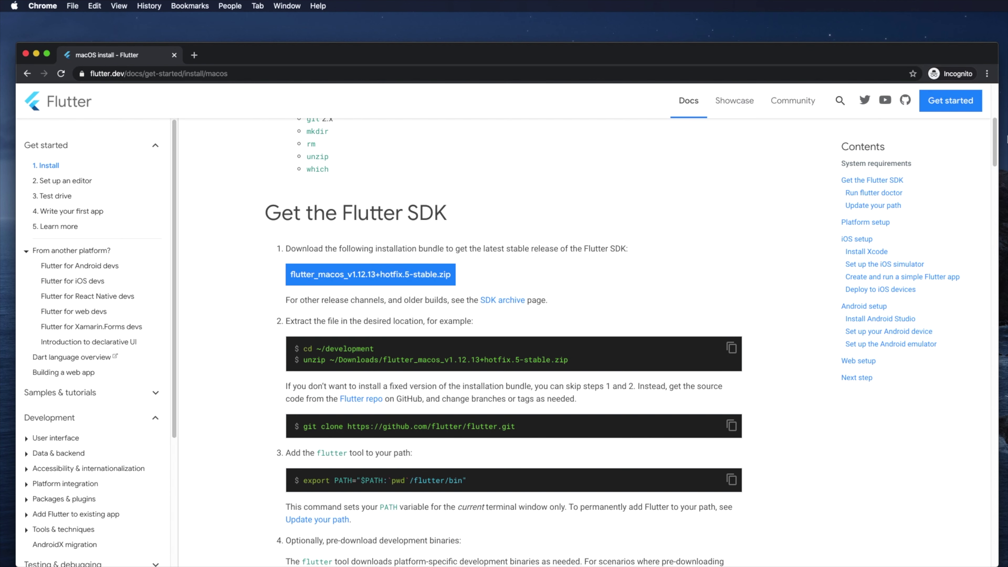
pyautogui.click(348, 277)
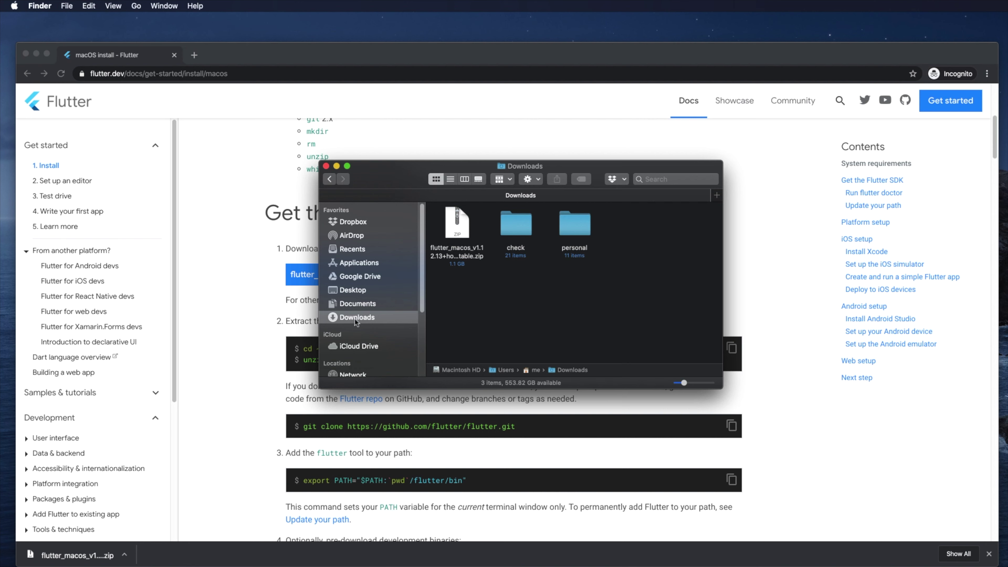
# Extract flutter_macos_v1.12.13+hotfix.5-stable.zip in the Downloads folder using The Unarchiver.
pyautogui.click(459, 230)
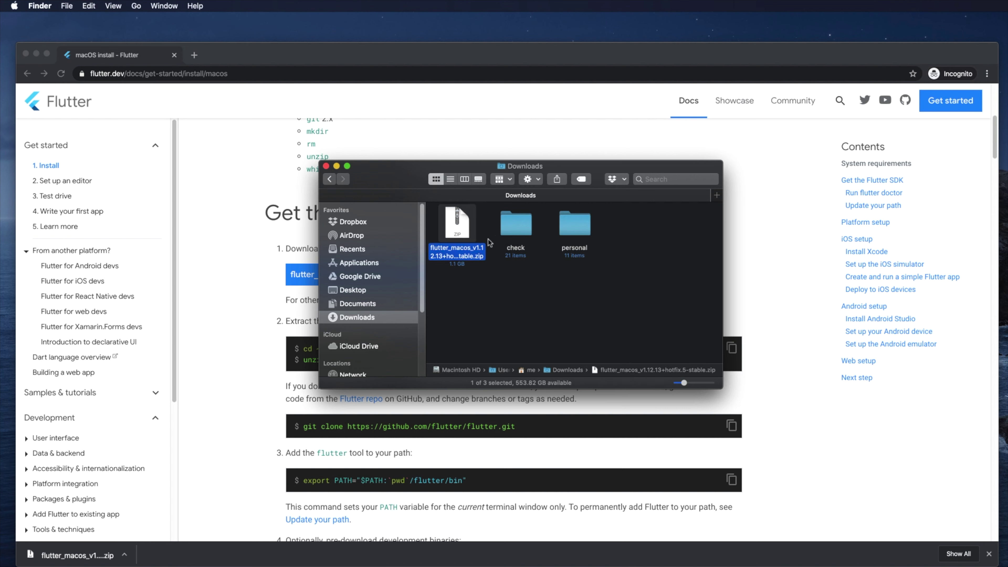
pyautogui.rightClick(459, 228)
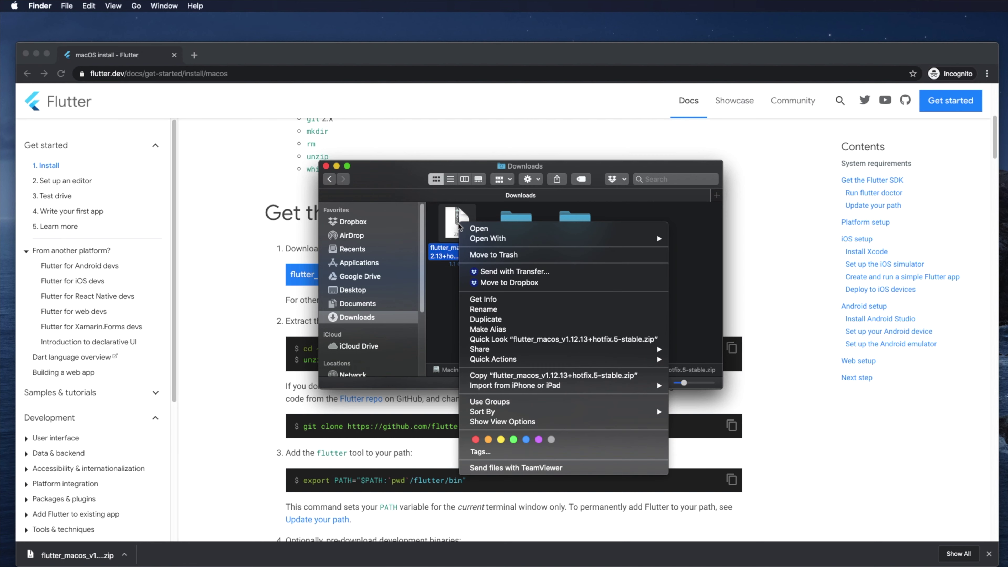
pyautogui.moveTo(633, 240)
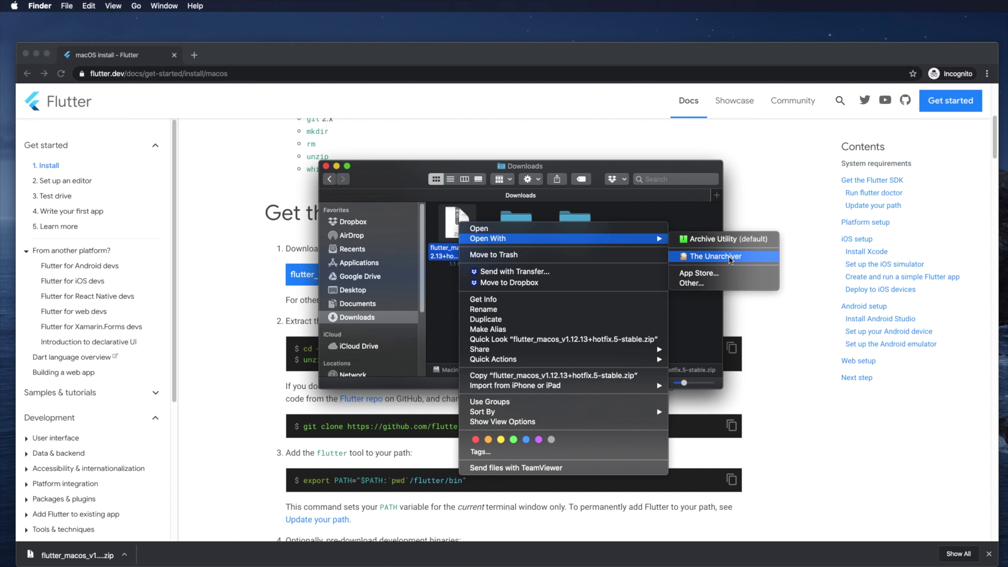
pyautogui.click(719, 256)
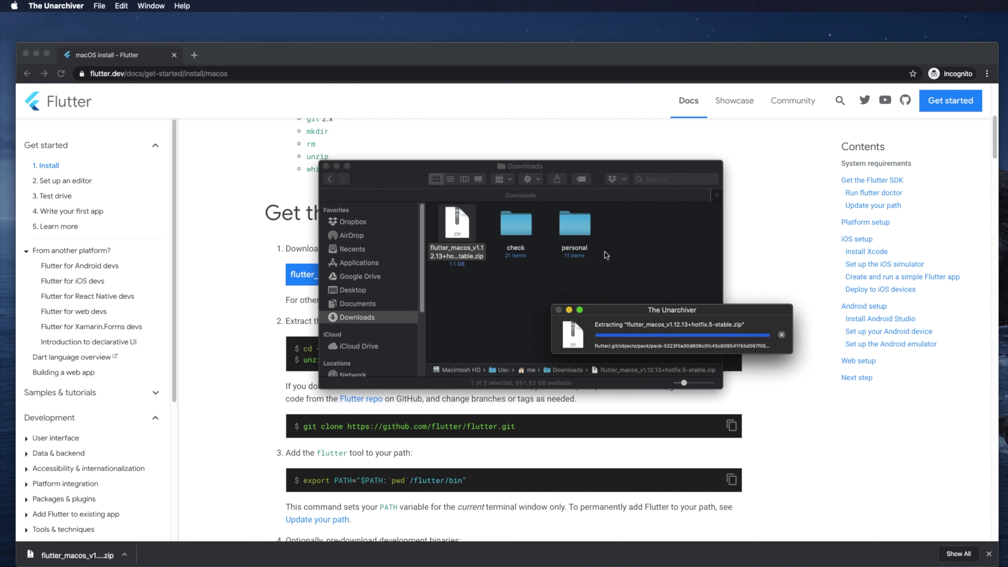
pyautogui.press('Left')
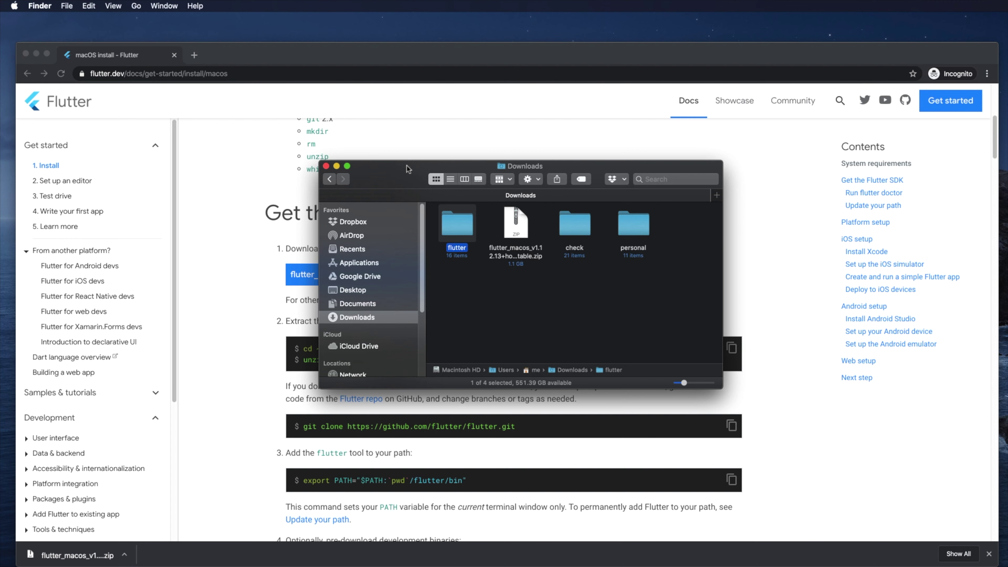
# Open a second Finder window and arrange it side by side with the Downloads window.
pyautogui.moveTo(408, 169); pyautogui.dragTo(298, 171)
pyautogui.click(66, 6)
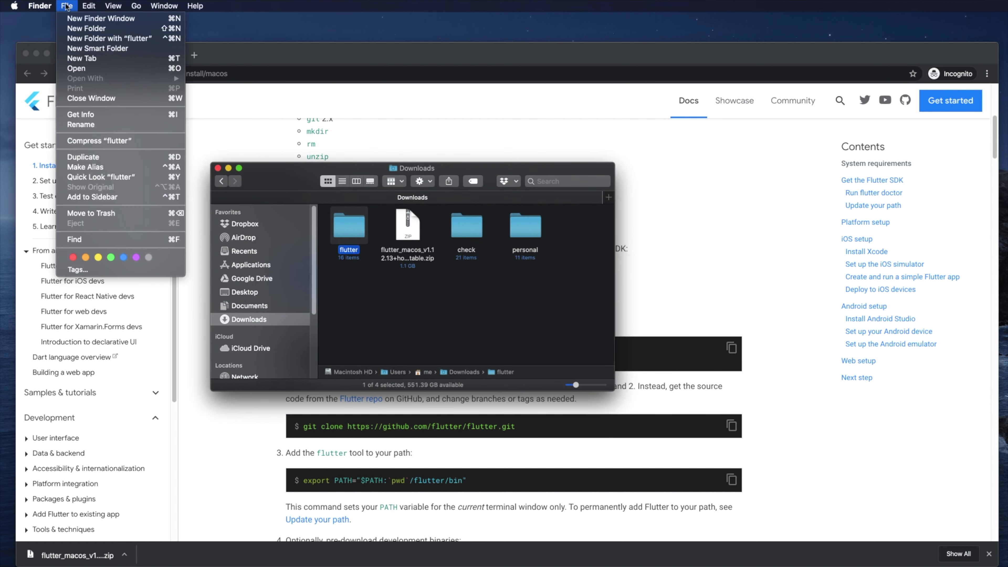
pyautogui.click(441, 163)
pyautogui.press('super+n')
pyautogui.moveTo(530, 175); pyautogui.dragTo(357, 176)
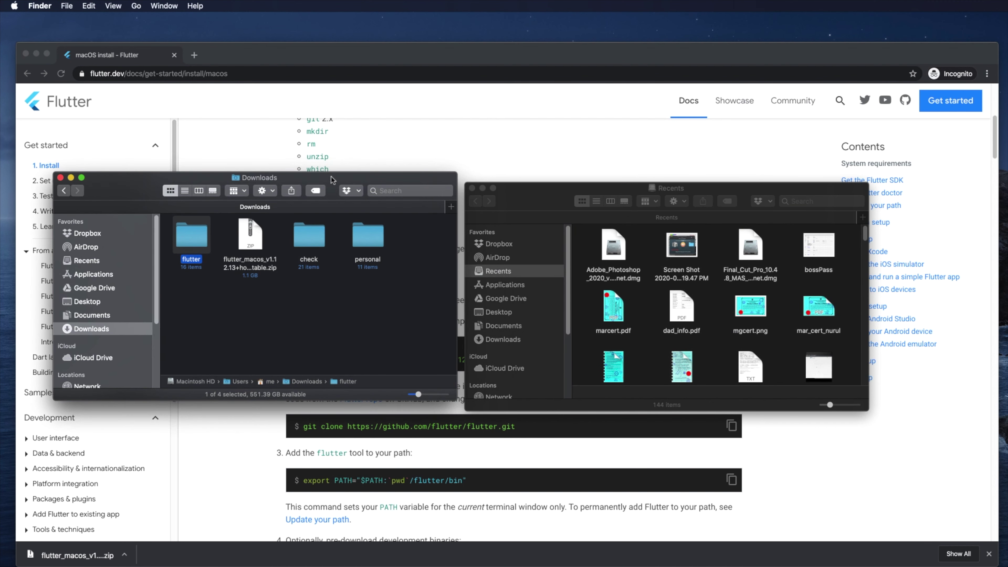
pyautogui.moveTo(542, 183); pyautogui.dragTo(542, 164)
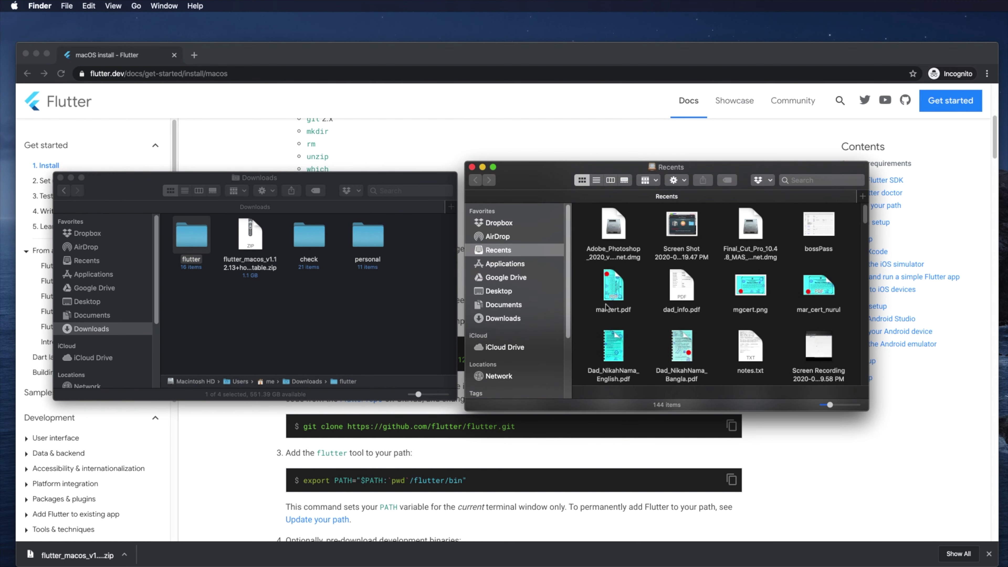
# In the second window, go from Downloads up to the computer level and back through Macintosh HD and Users into the home folder.
pyautogui.click(503, 320)
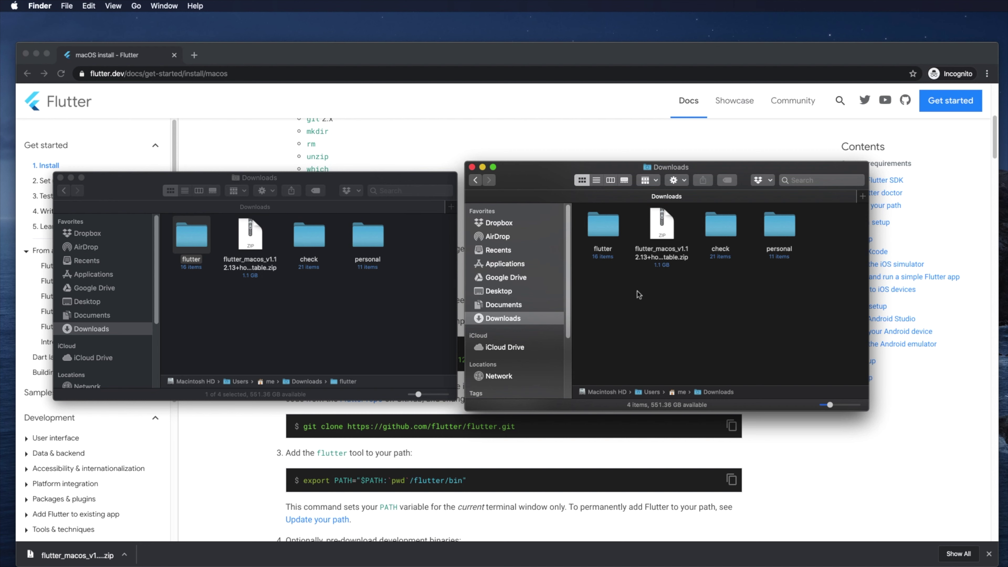
pyautogui.press('super+Up')
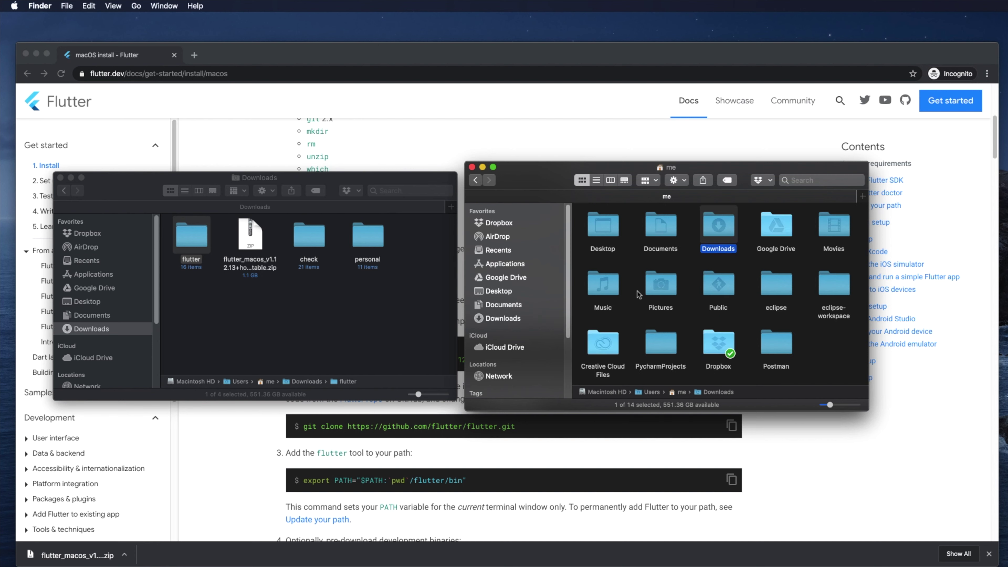
pyautogui.press('super+Up')
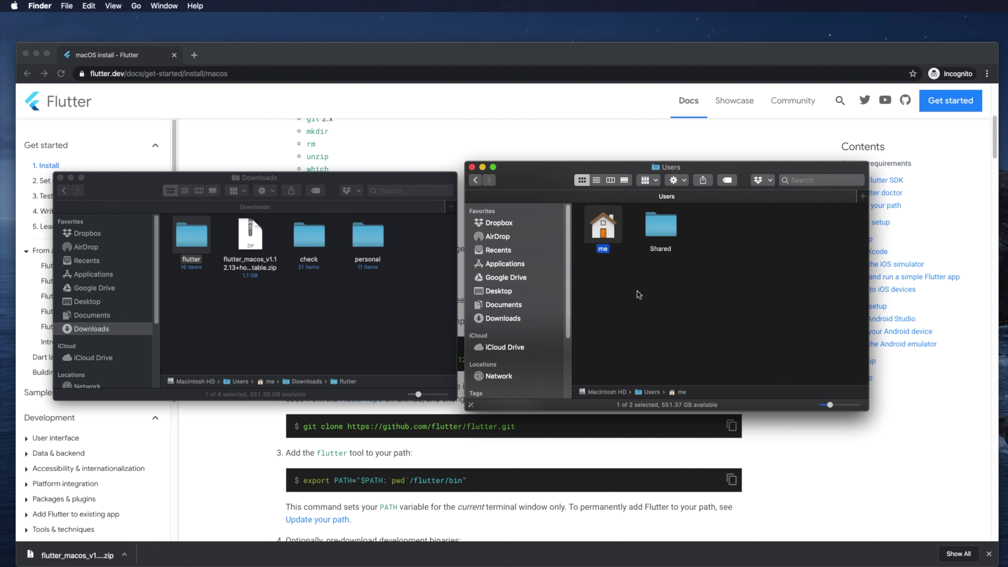
pyautogui.press('super+Up')
pyautogui.press('super+Up')
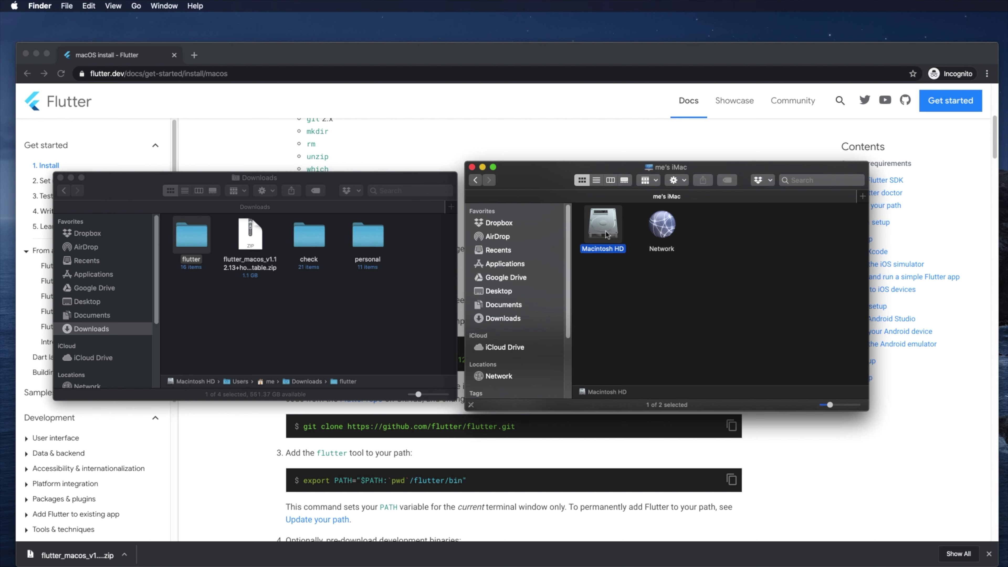
pyautogui.doubleClick(594, 227)
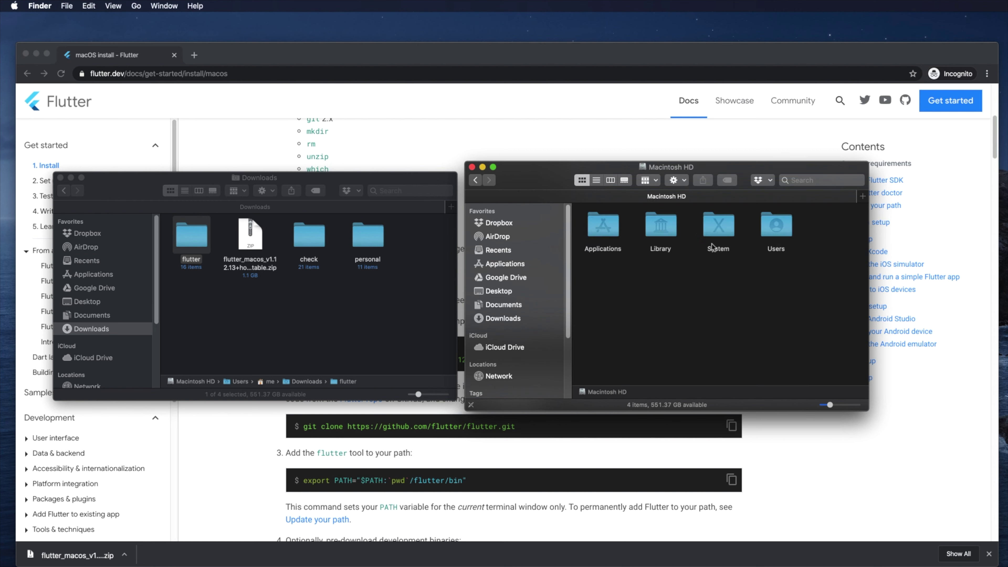
pyautogui.click(777, 227)
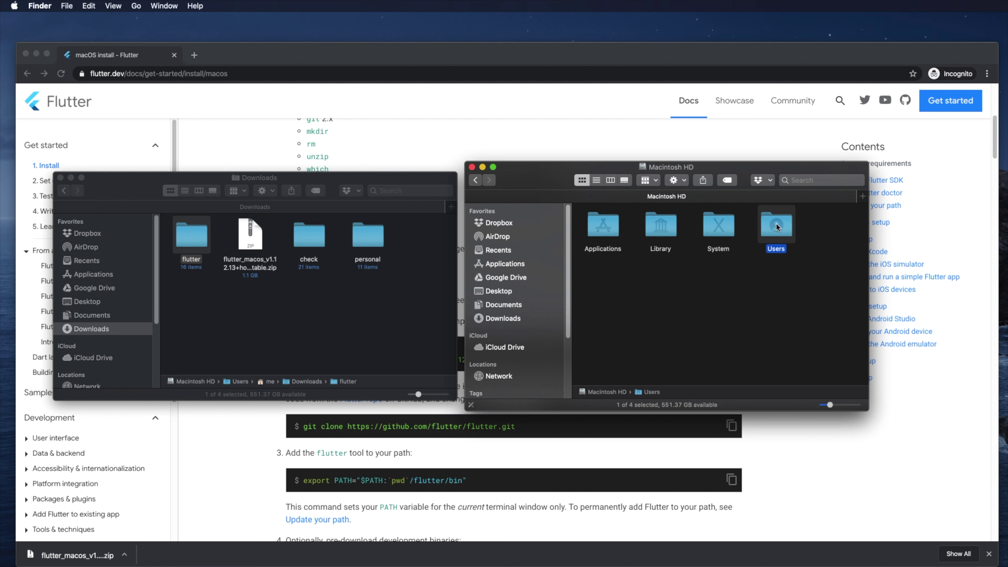
pyautogui.doubleClick(777, 227)
pyautogui.click(613, 234)
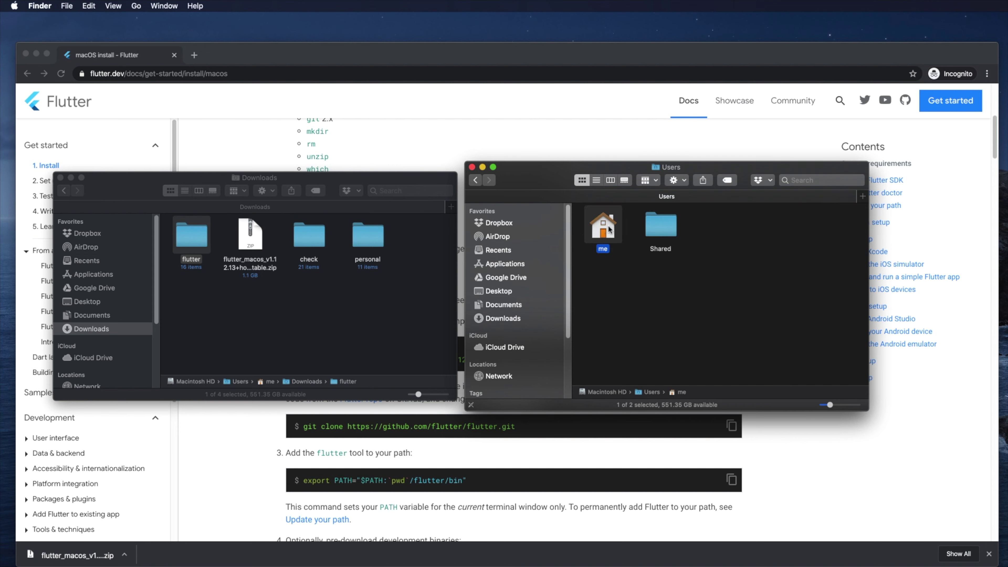
pyautogui.doubleClick(609, 229)
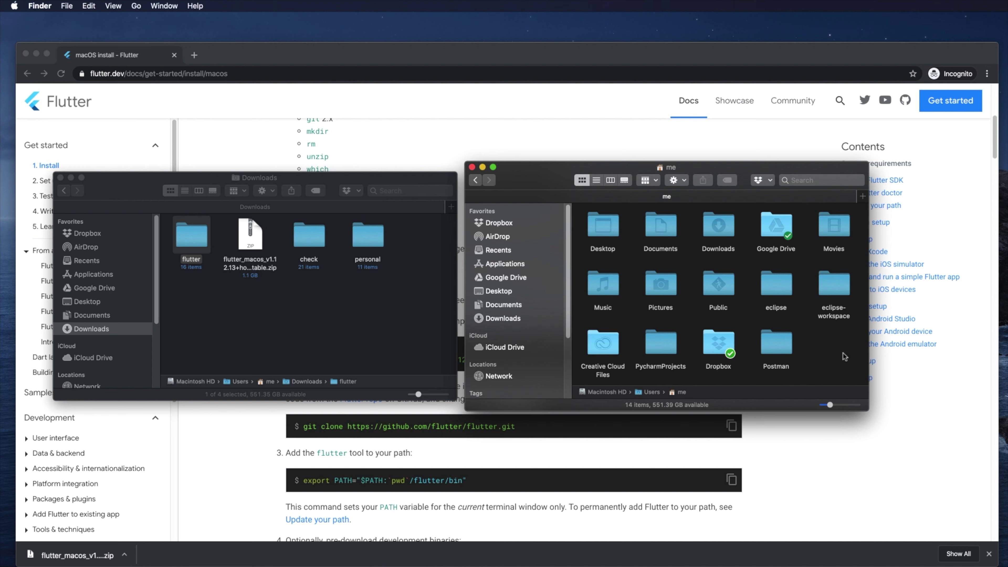
# Create a new folder named developer in the home folder.
pyautogui.rightClick(828, 352)
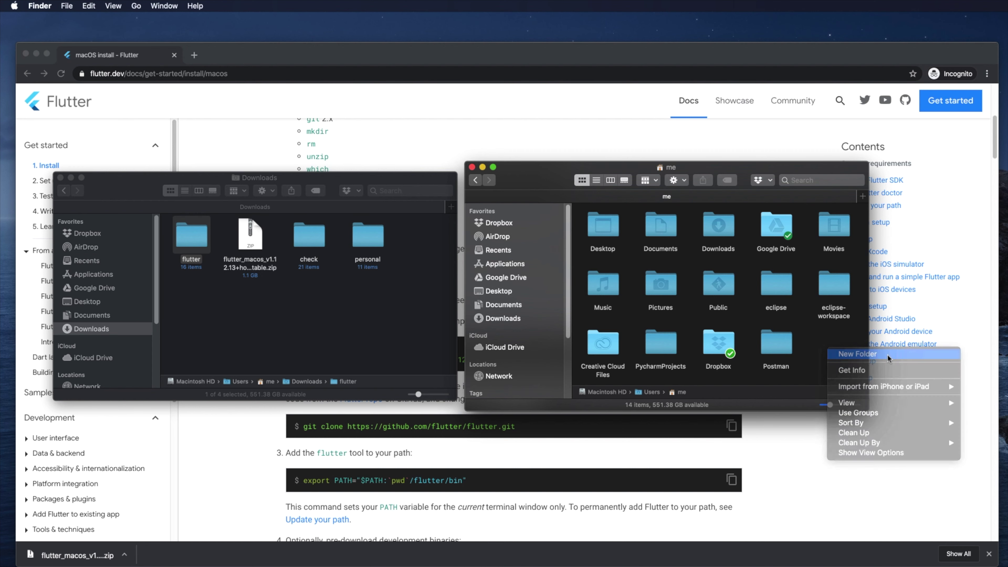
pyautogui.click(857, 354)
pyautogui.write('d')
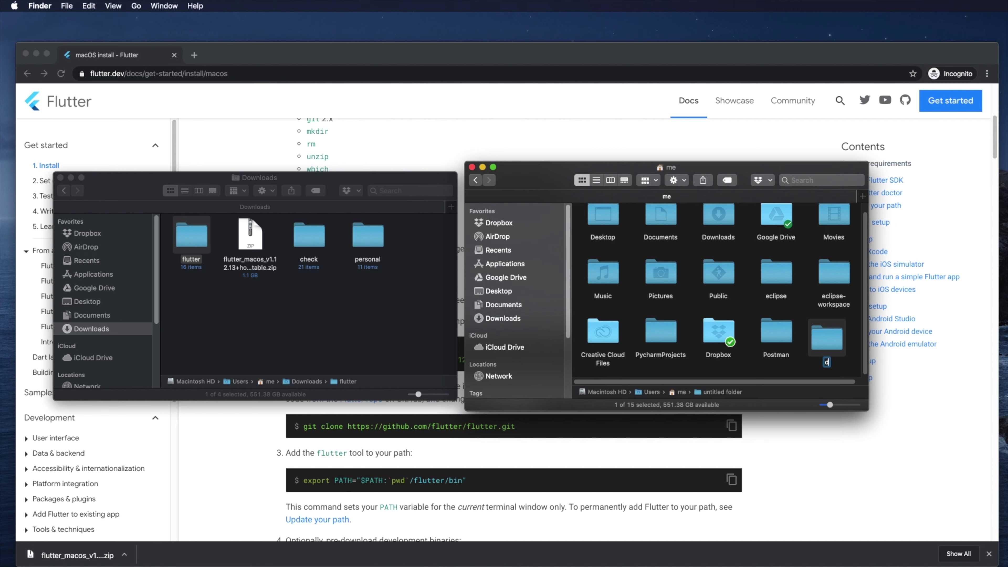
pyautogui.write('eveloper')
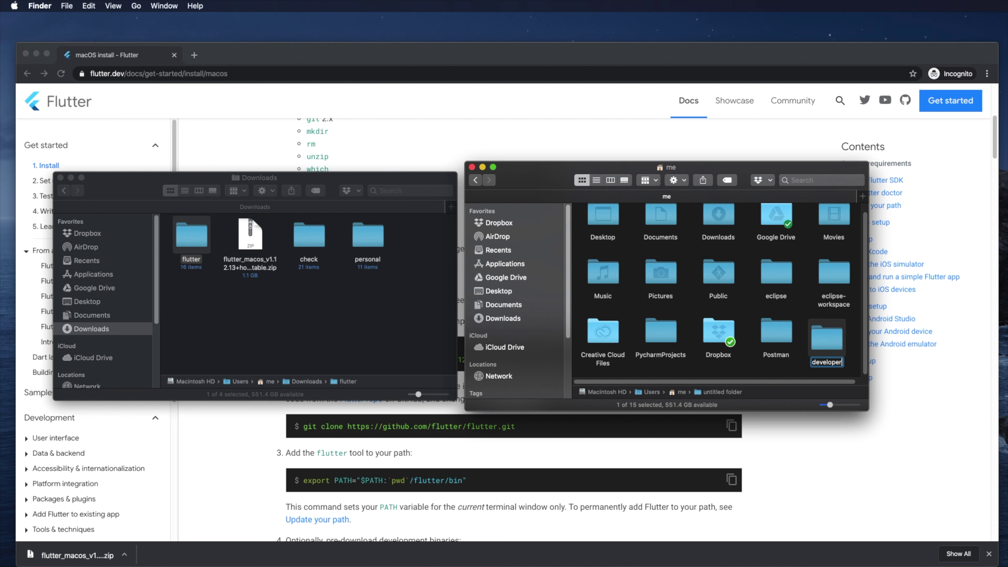
pyautogui.press('Return')
# Rename the developer folder as development.
pyautogui.rightClick(833, 341)
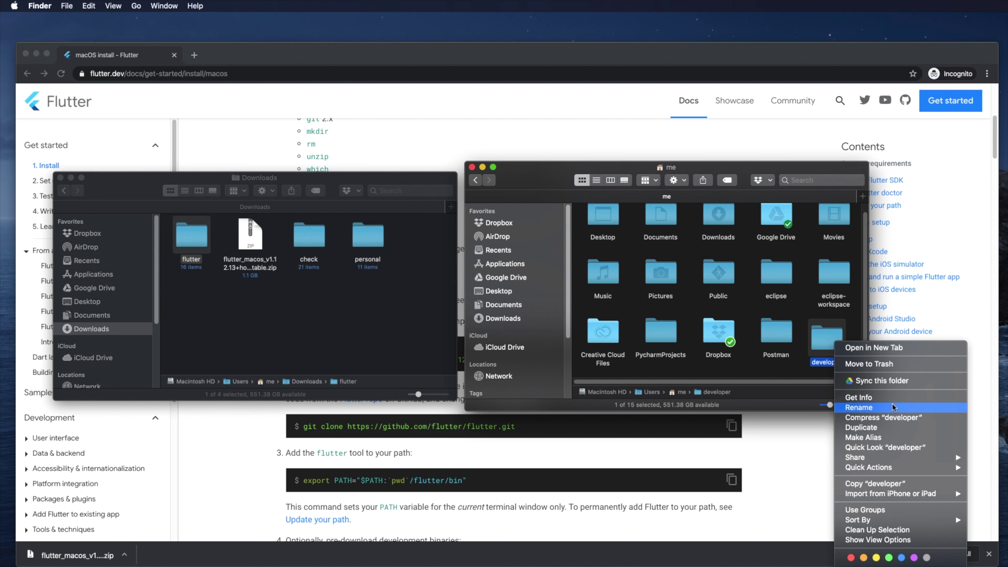
pyautogui.press('Escape')
pyautogui.press('Return')
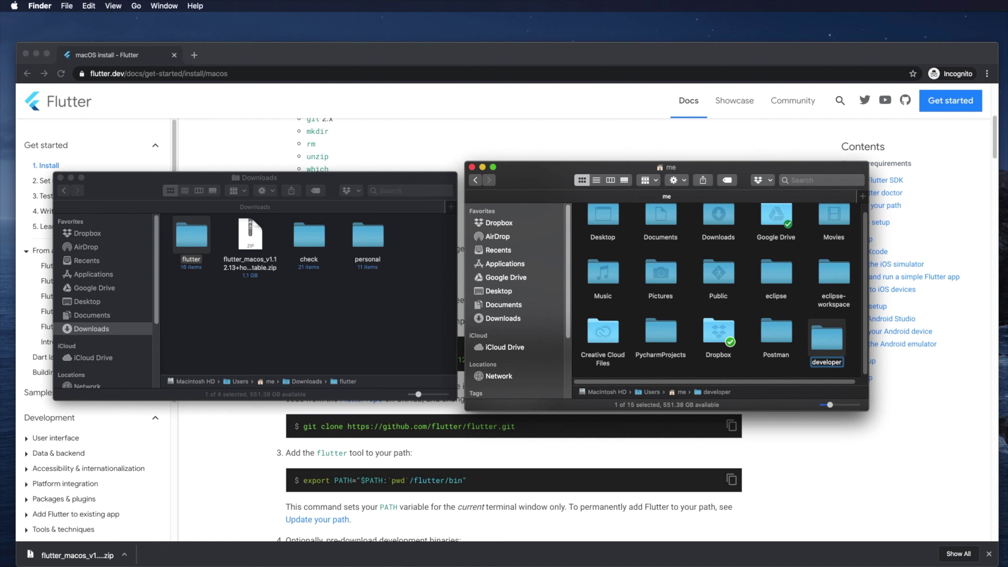
pyautogui.press('BackSpace')
pyautogui.write('ment')
pyautogui.press('Return')
# Open the development folder and move the extracted flutter folder from Downloads into it.
pyautogui.doubleClick(823, 339)
pyautogui.moveTo(192, 237); pyautogui.dragTo(662, 268)
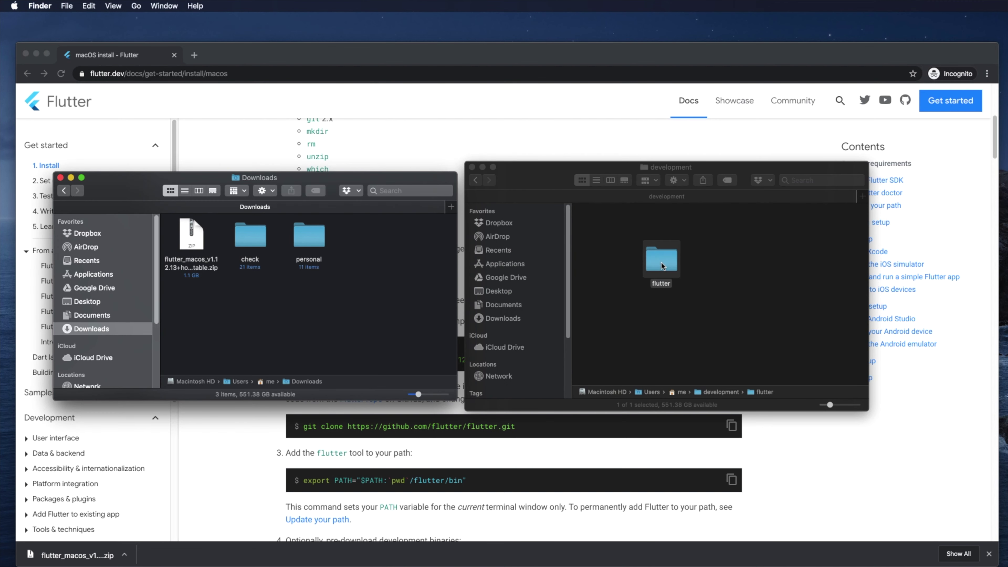
# Close the Finder window that shows the Downloads folder.
pyautogui.click(668, 296)
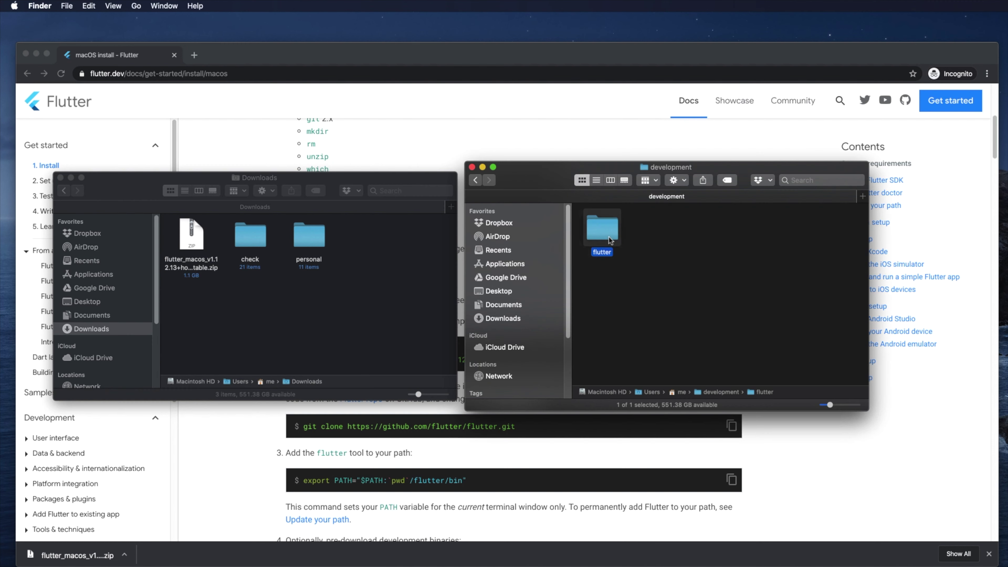
pyautogui.click(173, 179)
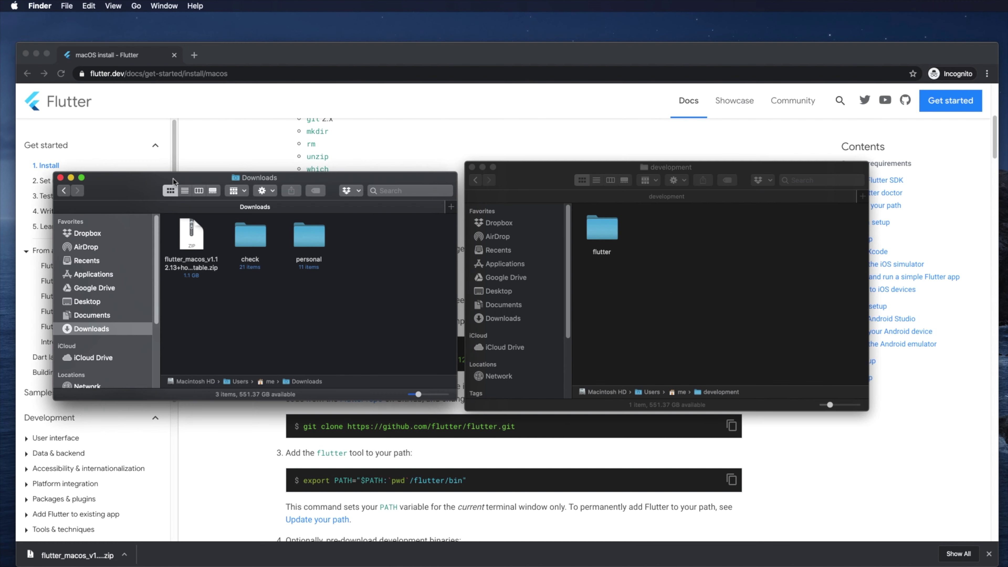
pyautogui.click(60, 177)
# Open the flutter folder inside development and select its bin folder.
pyautogui.moveTo(529, 170); pyautogui.dragTo(167, 144)
pyautogui.doubleClick(237, 204)
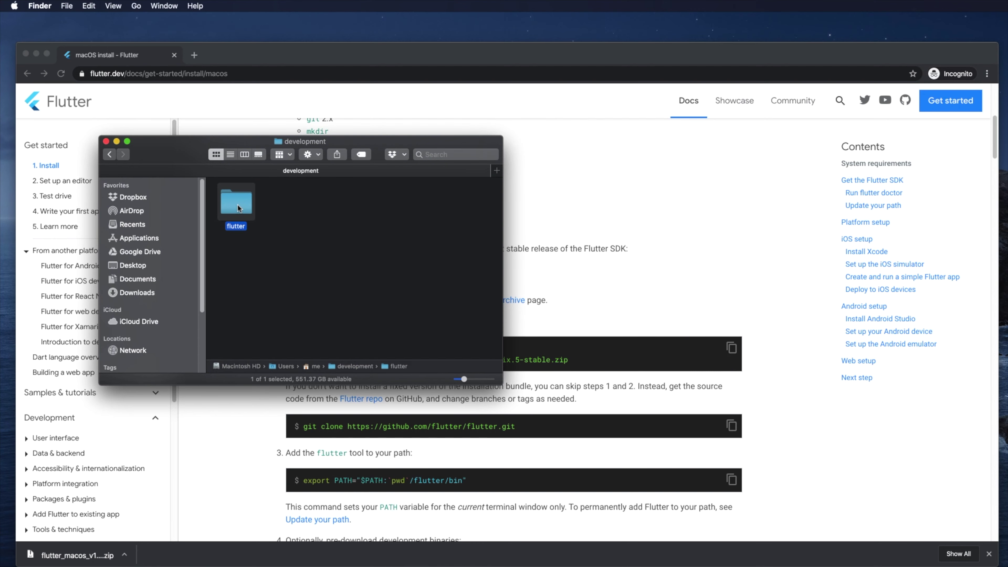
pyautogui.click(358, 203)
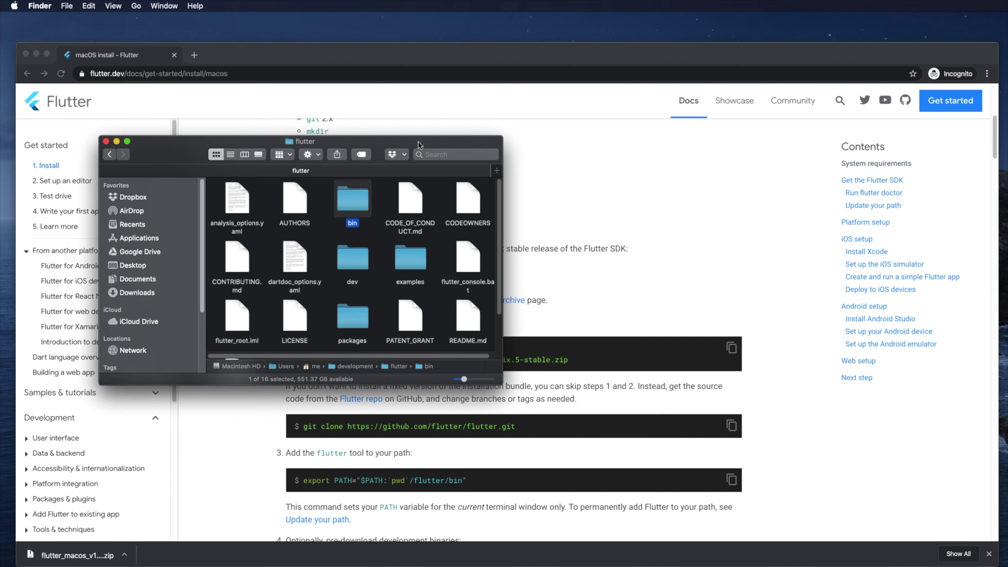
pyautogui.moveTo(305, 142); pyautogui.dragTo(317, 151)
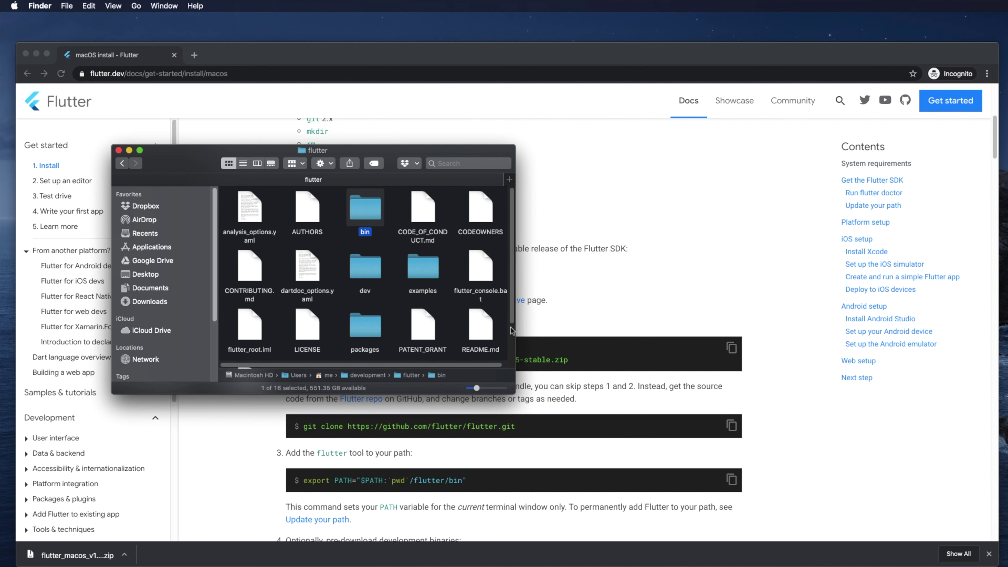
# Return to the Flutter install page and read step 3 about adding the flutter tool to the path.
pyautogui.click(576, 221)
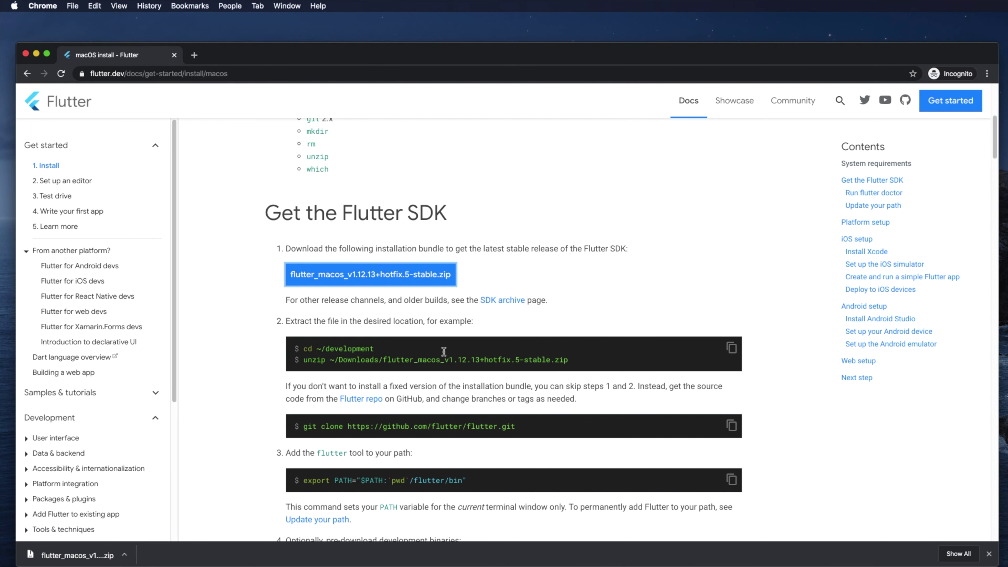
pyautogui.scroll(-2, 445, 351)
pyautogui.scroll(-1, 361, 324)
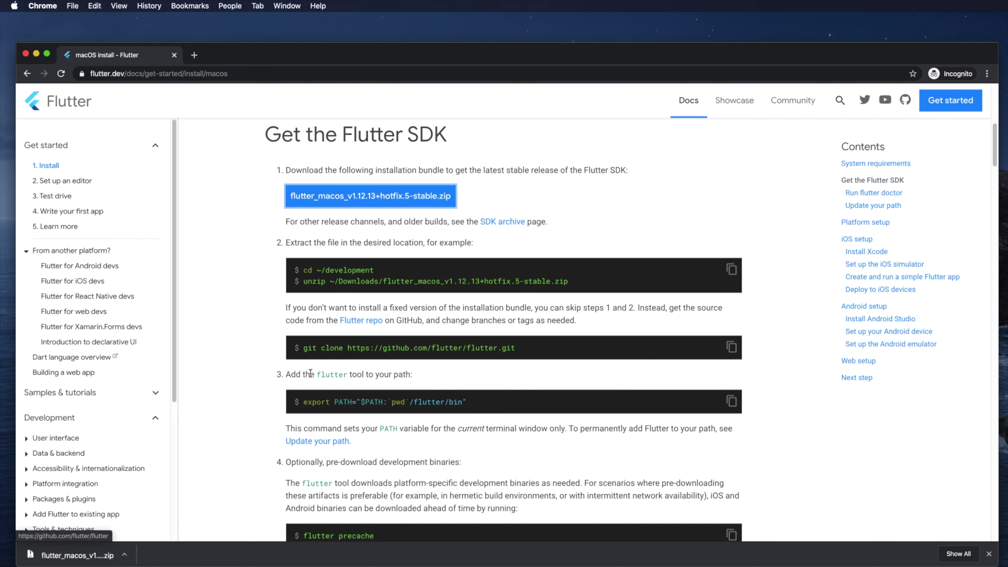
pyautogui.moveTo(299, 404); pyautogui.dragTo(476, 412)
pyautogui.scroll(-5, 478, 413)
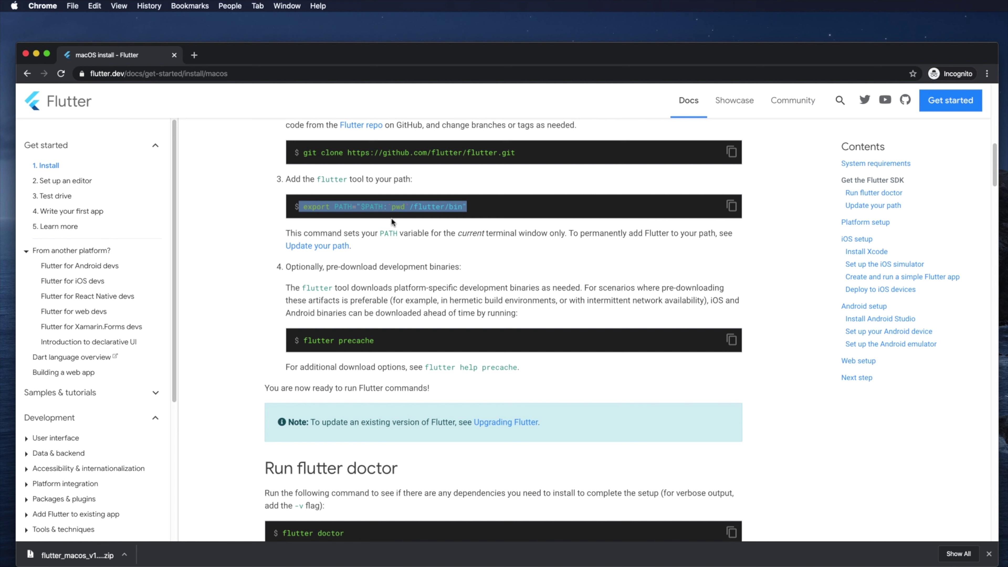
pyautogui.click(224, 217)
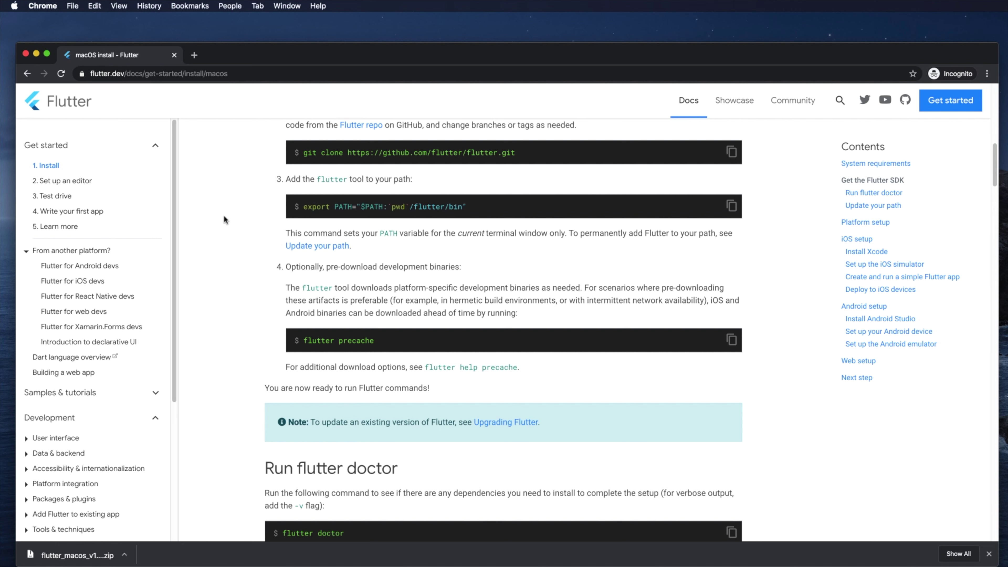
# Open Terminal and show a detailed listing of the home folder, including hidden files.
pyautogui.press('super+space')
pyautogui.write('terminal')
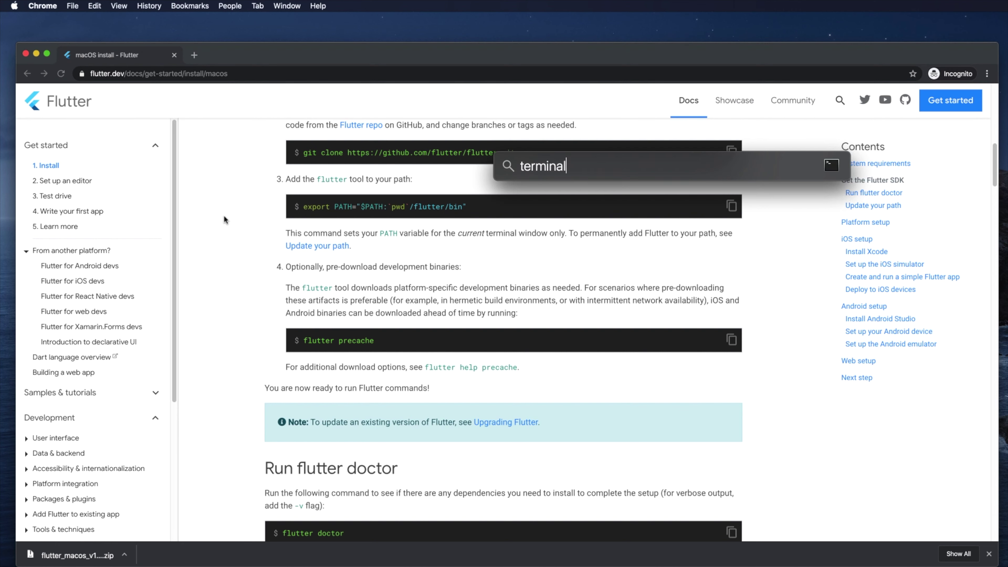
pyautogui.press('Return')
pyautogui.moveTo(470, 227)
pyautogui.mouseDown()
pyautogui.moveTo(436, 219)
pyautogui.moveTo(456, 232)
pyautogui.mouseUp()
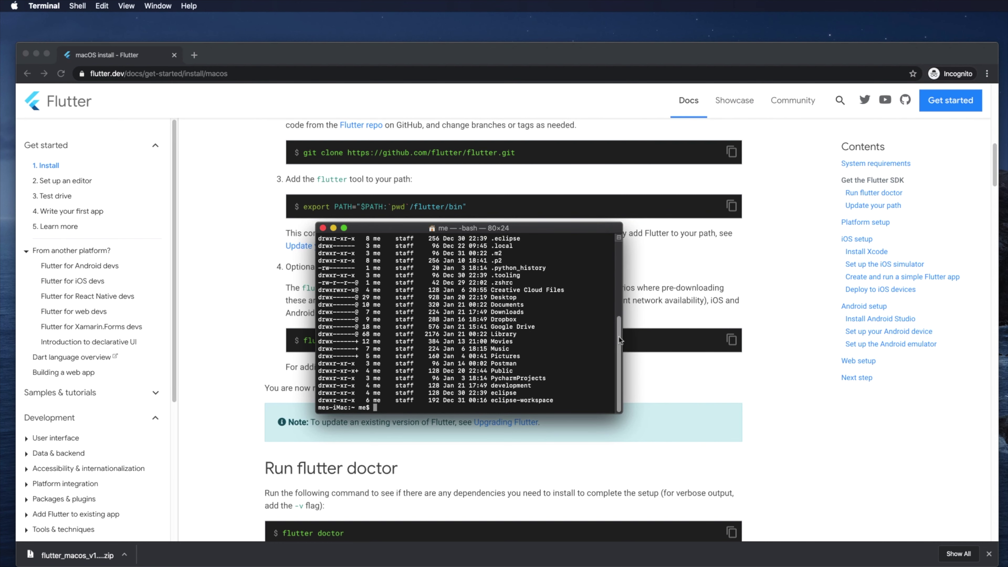
# Look through the home folder listing for the .bash_profile file and highlight its name.
pyautogui.scroll(3, 621, 311)
pyautogui.scroll(3, 621, 313)
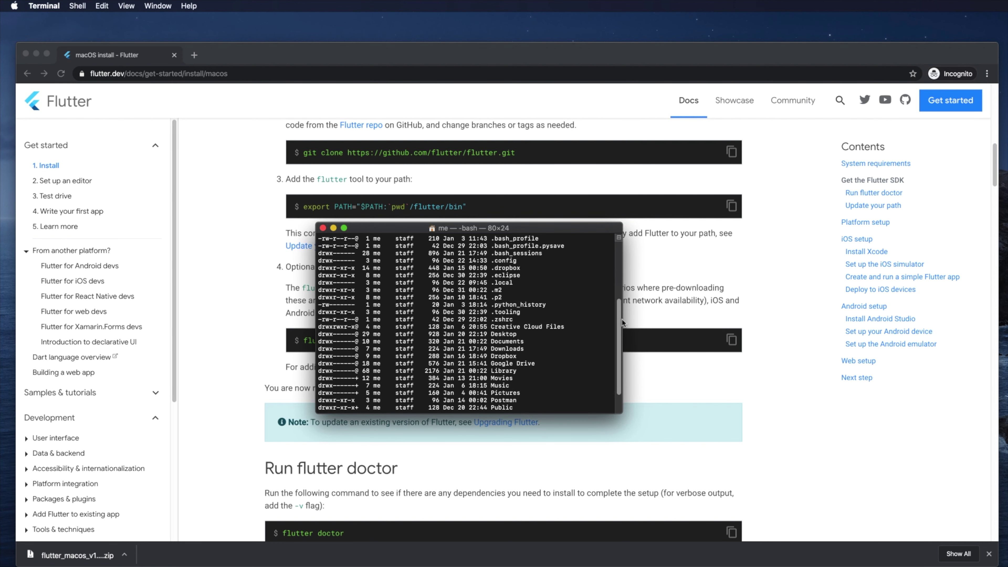
pyautogui.scroll(1, 621, 300)
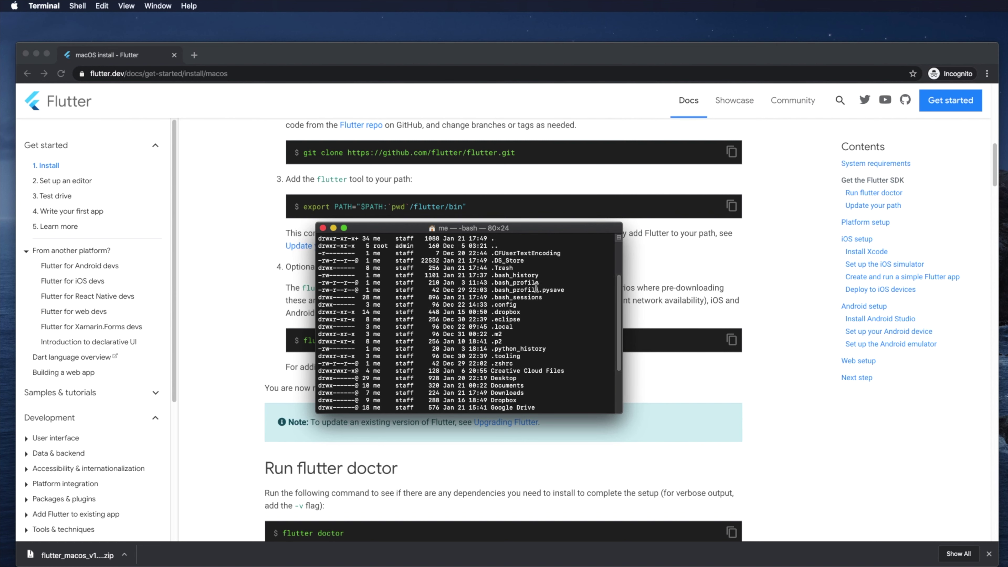
pyautogui.moveTo(542, 282); pyautogui.dragTo(502, 283)
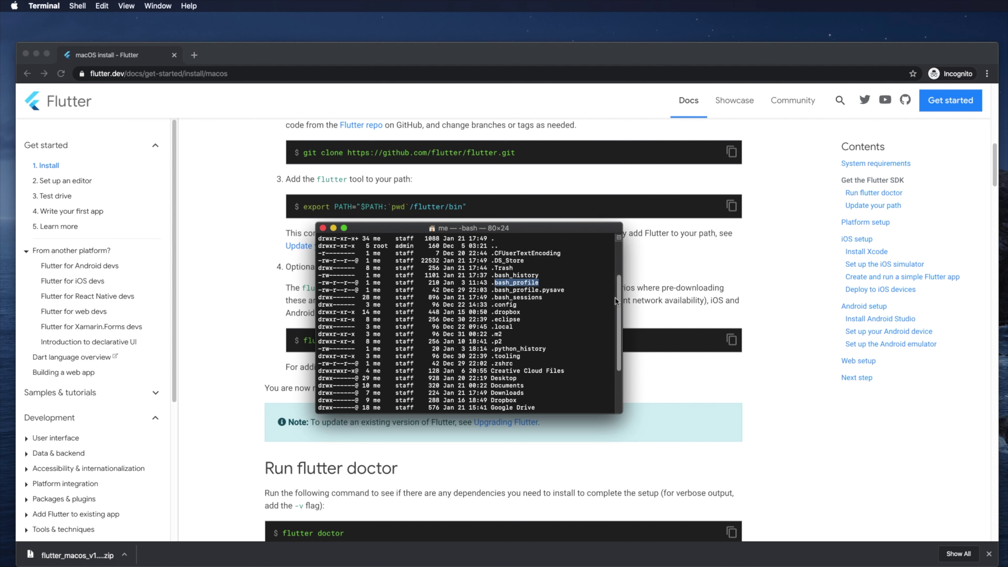
# Run open -e .bash_profile to open the bash profile in TextEdit.
pyautogui.moveTo(620, 298); pyautogui.dragTo(625, 362)
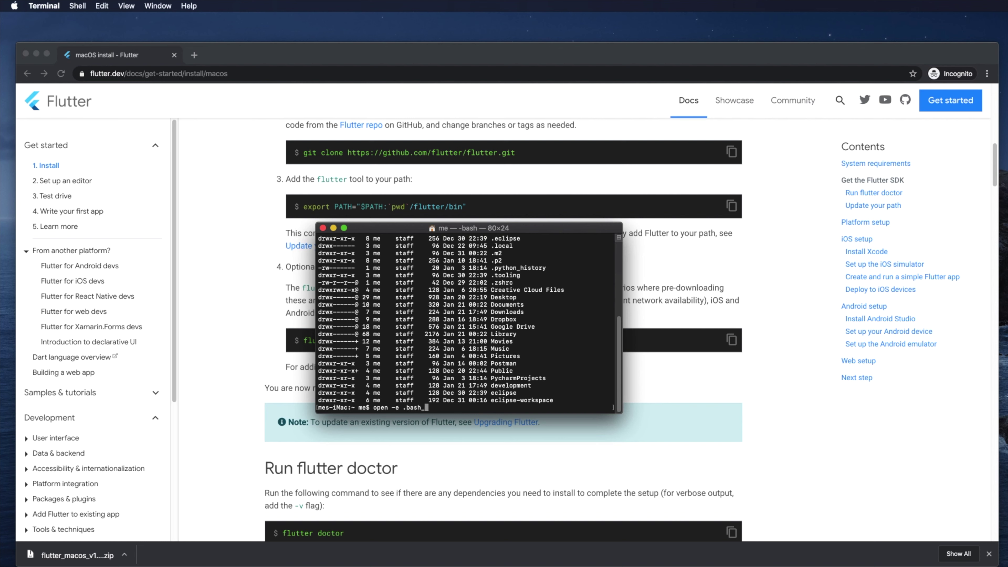
pyautogui.write('rofile')
pyautogui.press('Return')
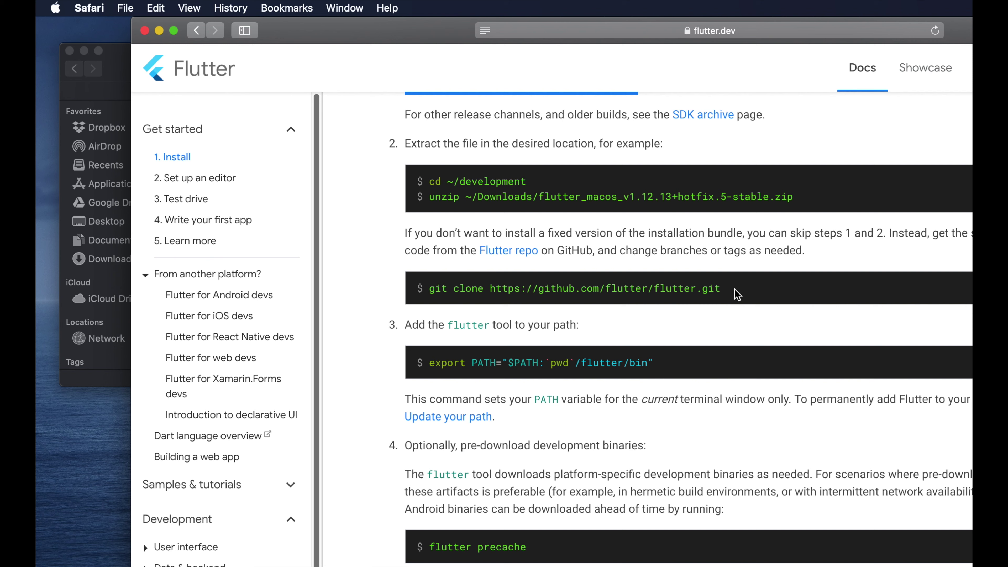
# Copy the command export PATH="$PATH:`pwd`/flutter/bin" from step 3 of the Flutter install page in Safari.
pyautogui.moveTo(429, 363); pyautogui.dragTo(669, 368)
pyautogui.click(671, 370)
pyautogui.moveTo(475, 364); pyautogui.dragTo(648, 365)
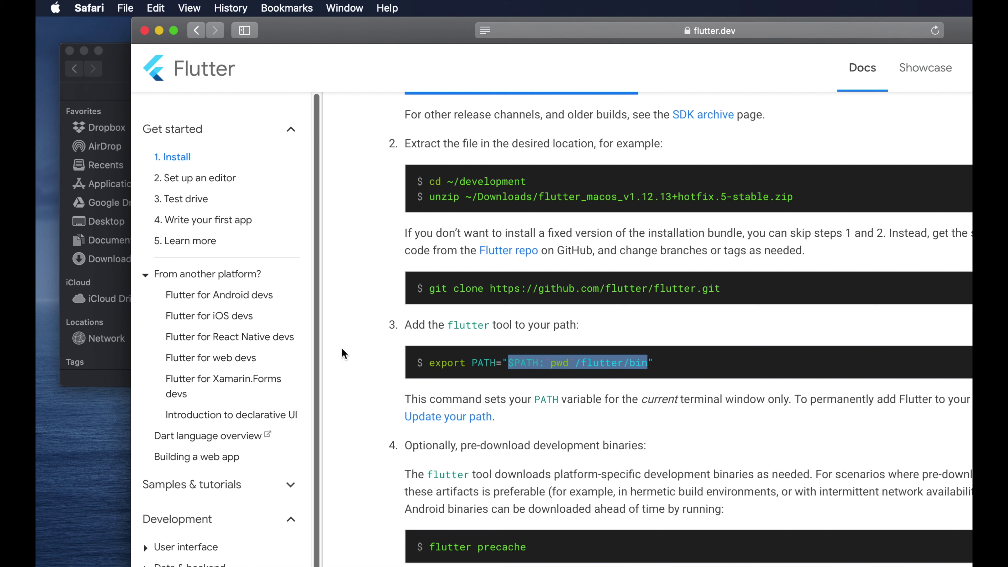
pyautogui.click(667, 355)
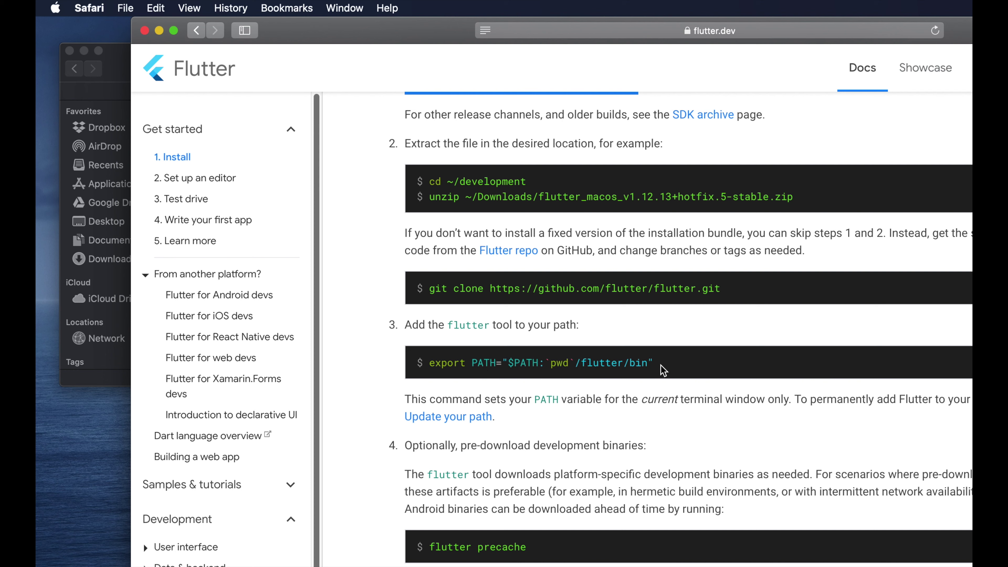
pyautogui.moveTo(429, 364); pyautogui.dragTo(668, 363)
pyautogui.rightClick(631, 364)
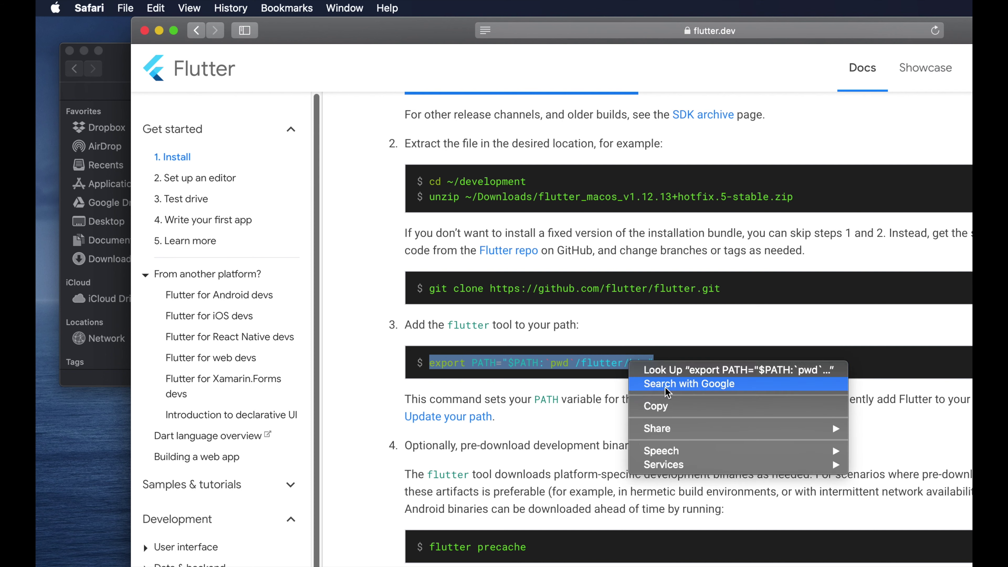
pyautogui.click(665, 407)
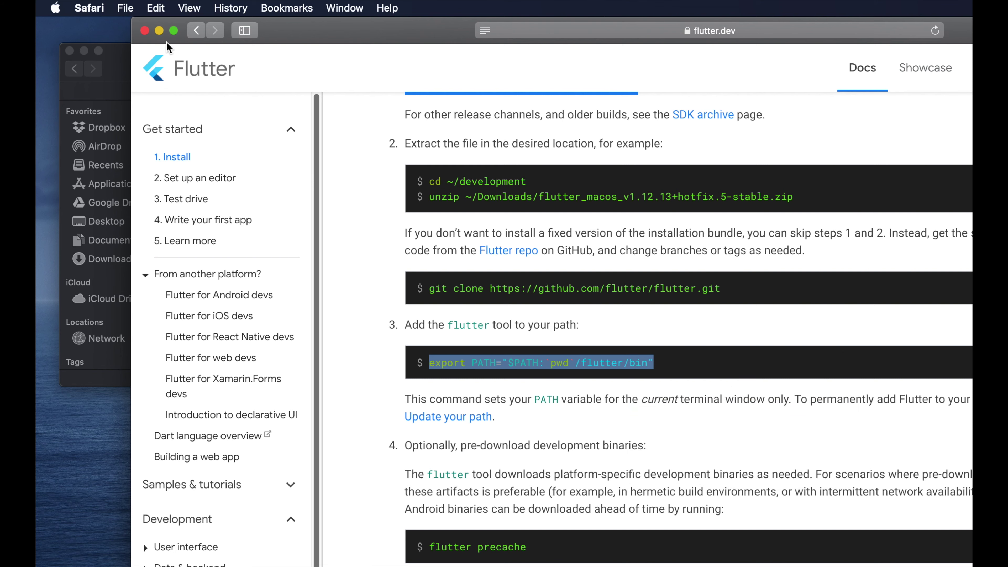
# Minimise the browser and paste the export PATH command as a new last line of .bash_profile in TextEdit.
pyautogui.click(158, 31)
pyautogui.click(298, 186)
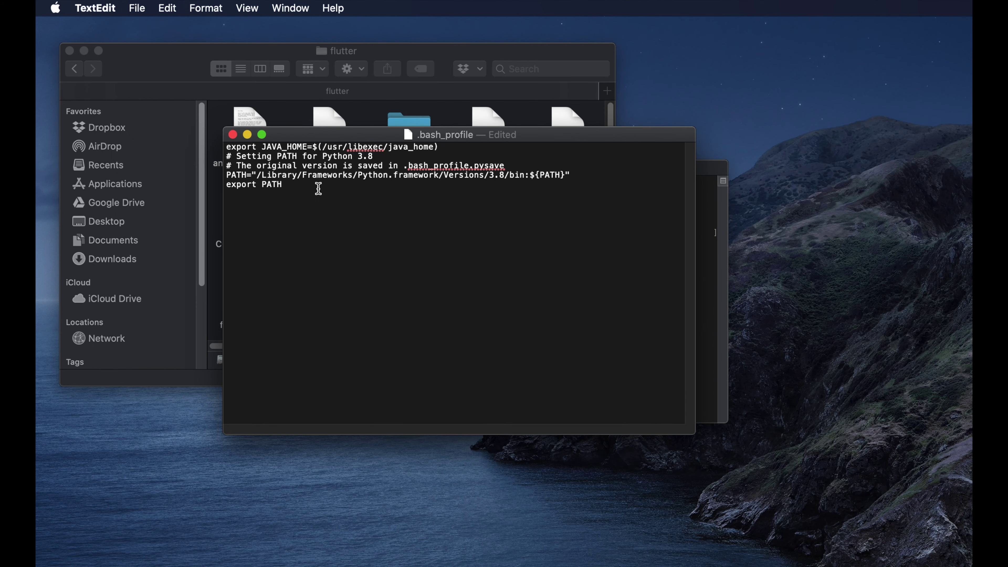
pyautogui.press('super+v')
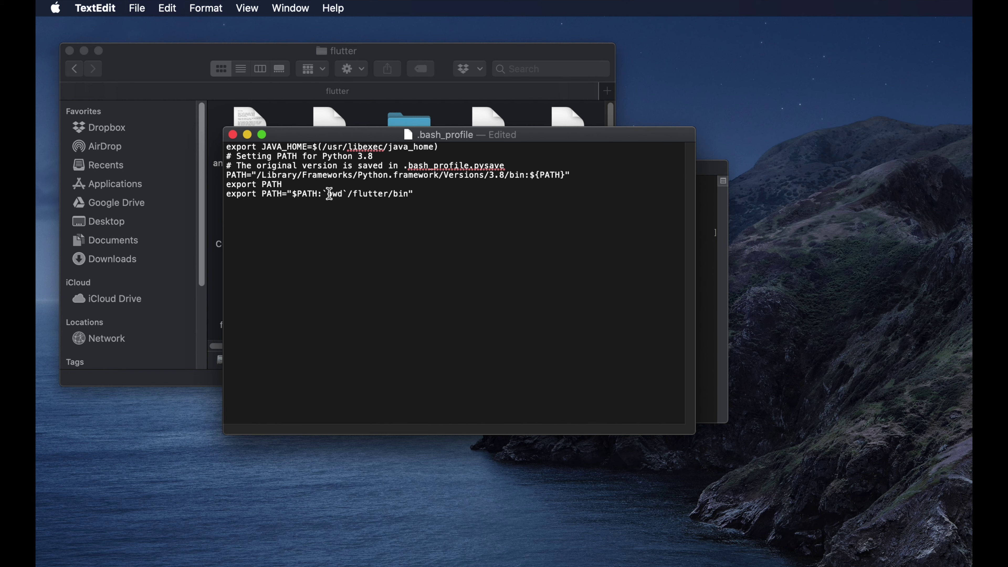
# Insert the Finder path of flutter's bin folder, /Users/me/development/flutter/bin, on a new line below the export PATH command in .bash_profile.
pyautogui.moveTo(323, 194); pyautogui.dragTo(404, 195)
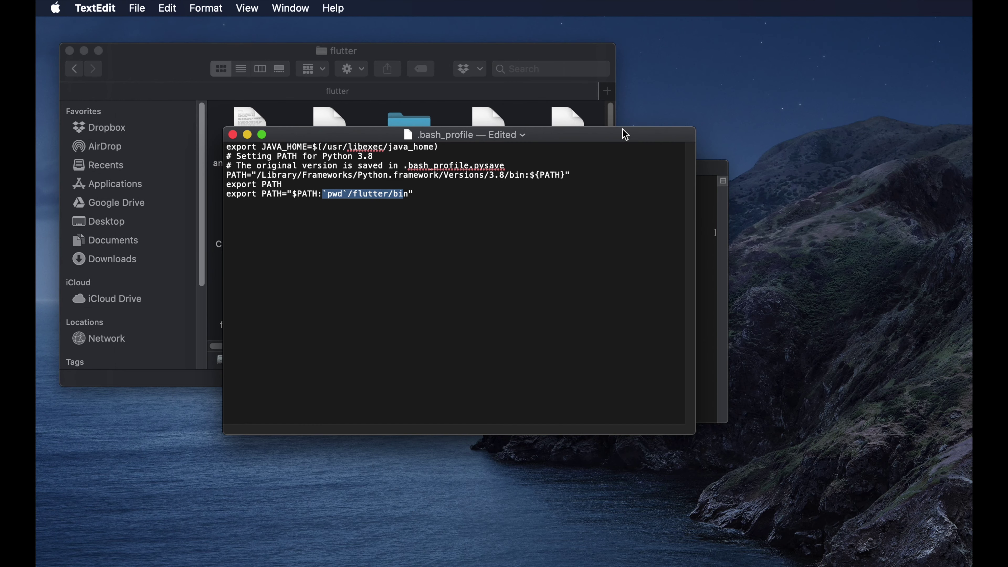
pyautogui.moveTo(627, 139); pyautogui.dragTo(882, 206)
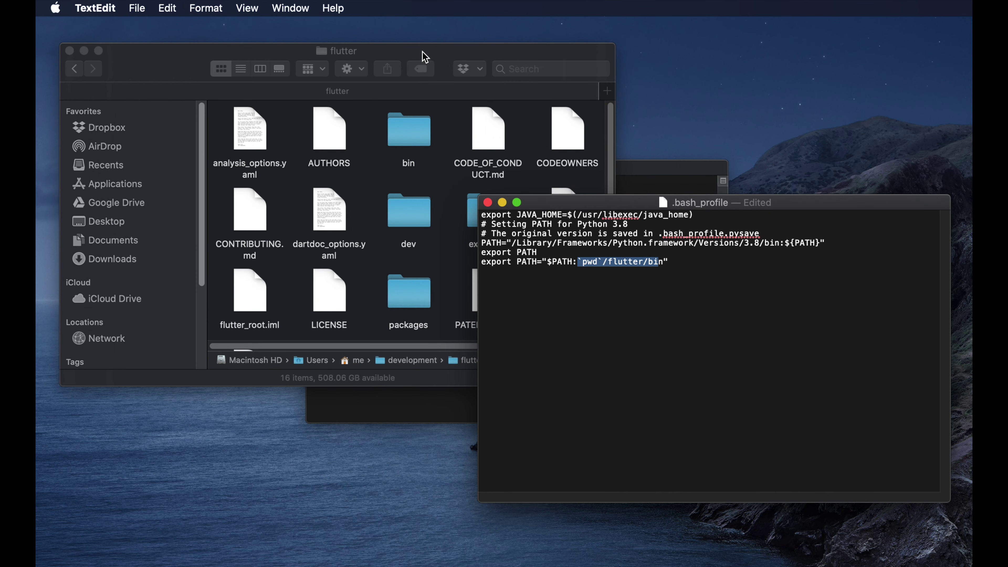
pyautogui.click(412, 64)
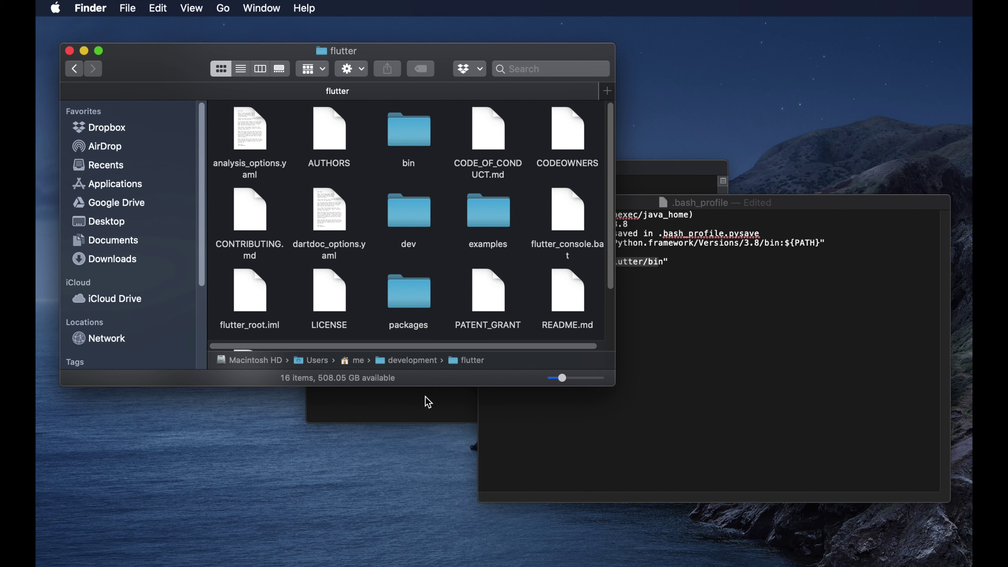
pyautogui.click(417, 133)
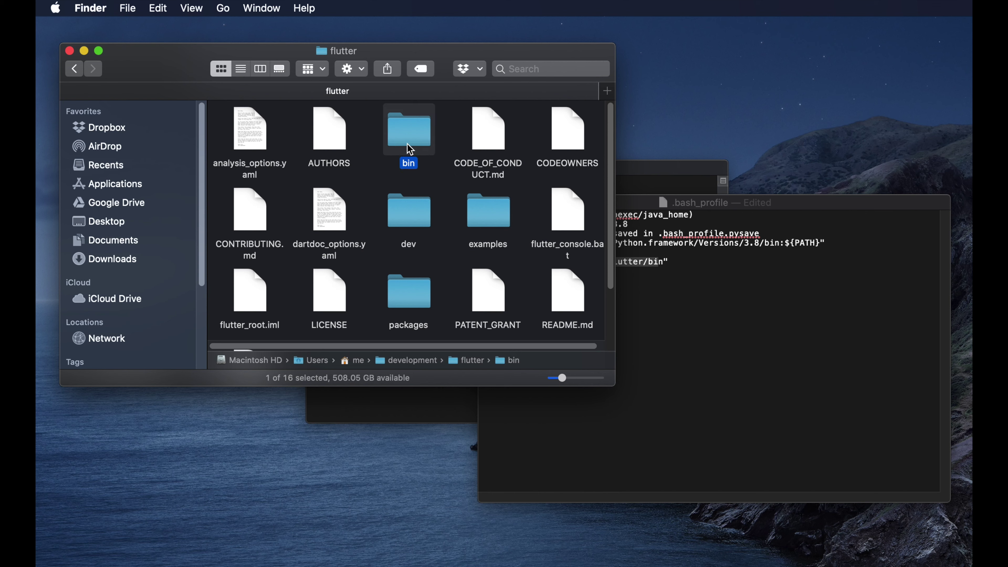
pyautogui.moveTo(721, 203); pyautogui.dragTo(794, 219)
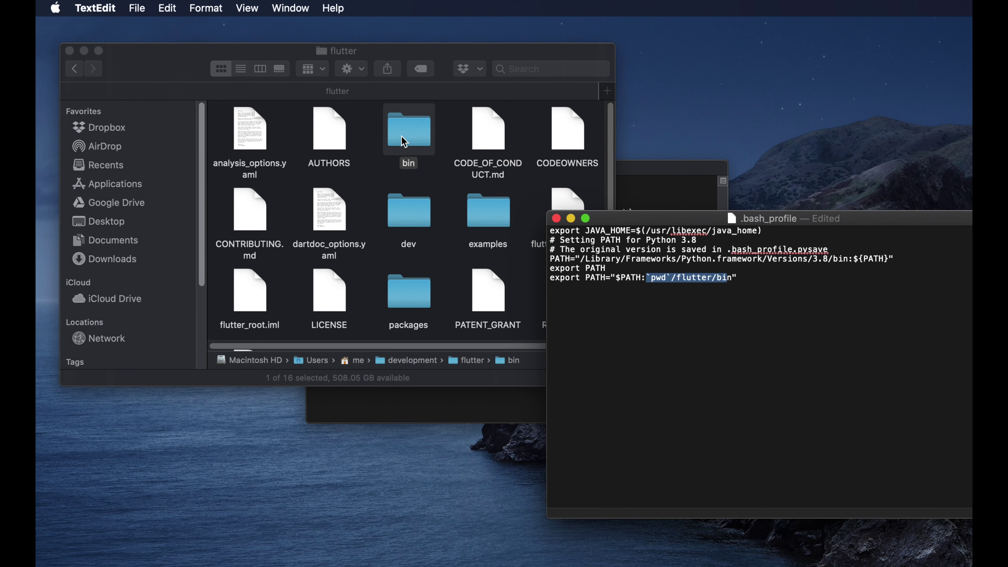
pyautogui.click(434, 144)
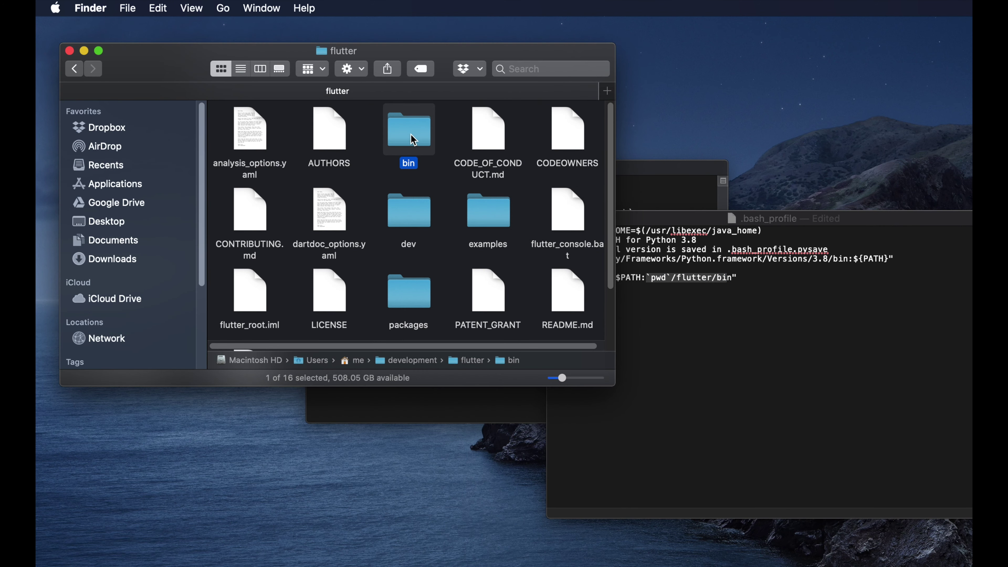
pyautogui.moveTo(415, 139); pyautogui.dragTo(664, 345)
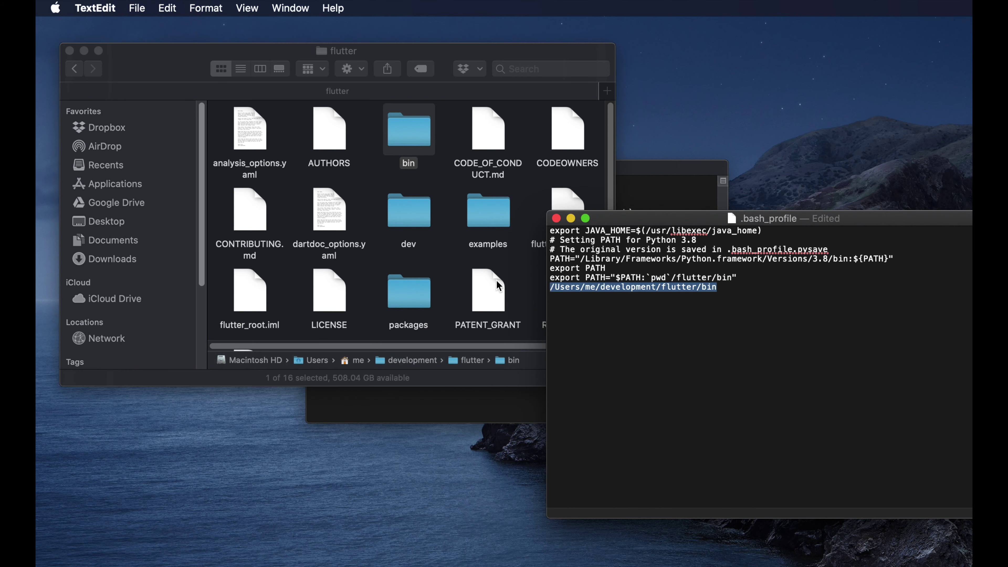
# Cut the bin folder path from the last line and put it in place of `pwd`/flutter/bin in the export PATH command.
pyautogui.click(719, 292)
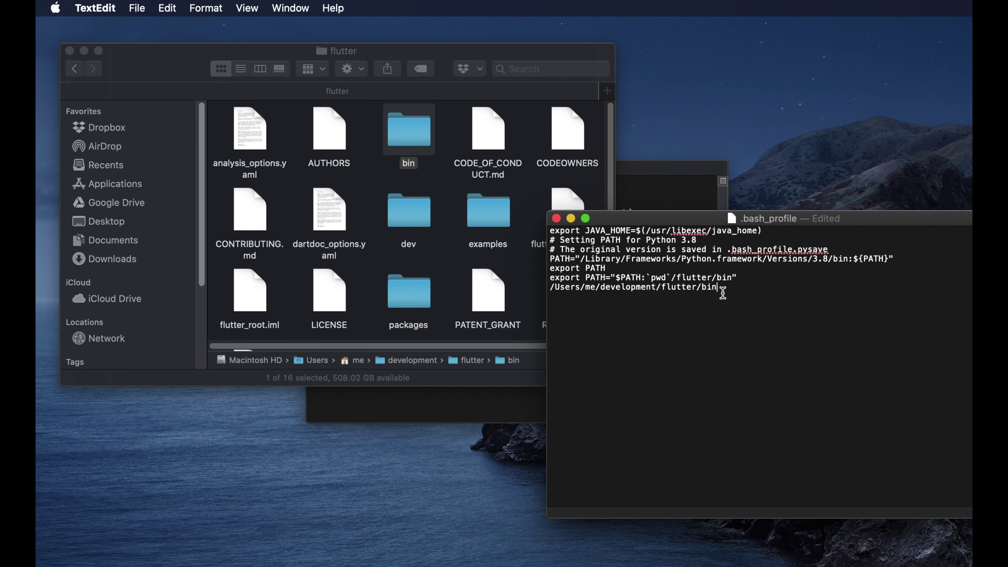
pyautogui.tripleClick(547, 291)
pyautogui.rightClick(573, 288)
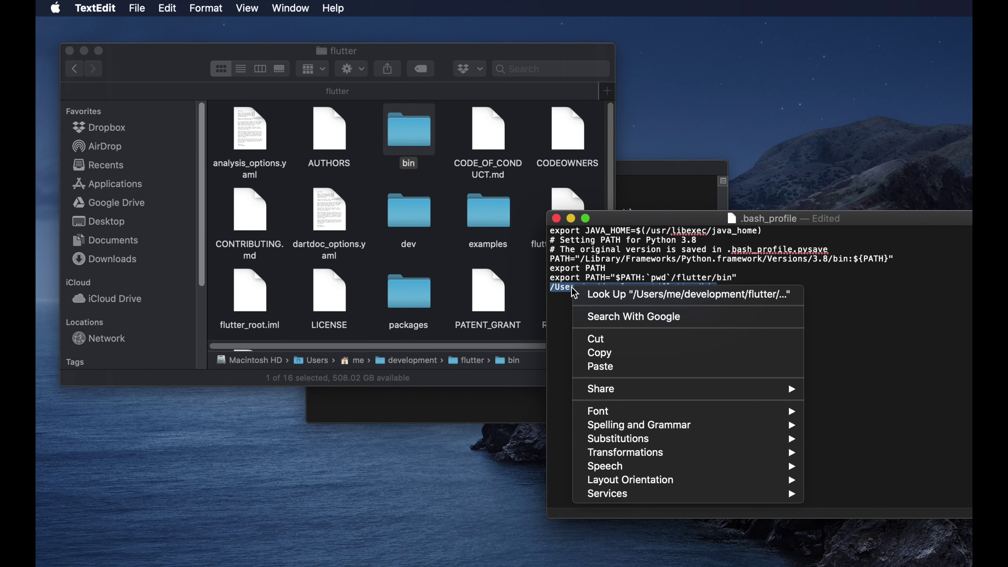
pyautogui.click(622, 344)
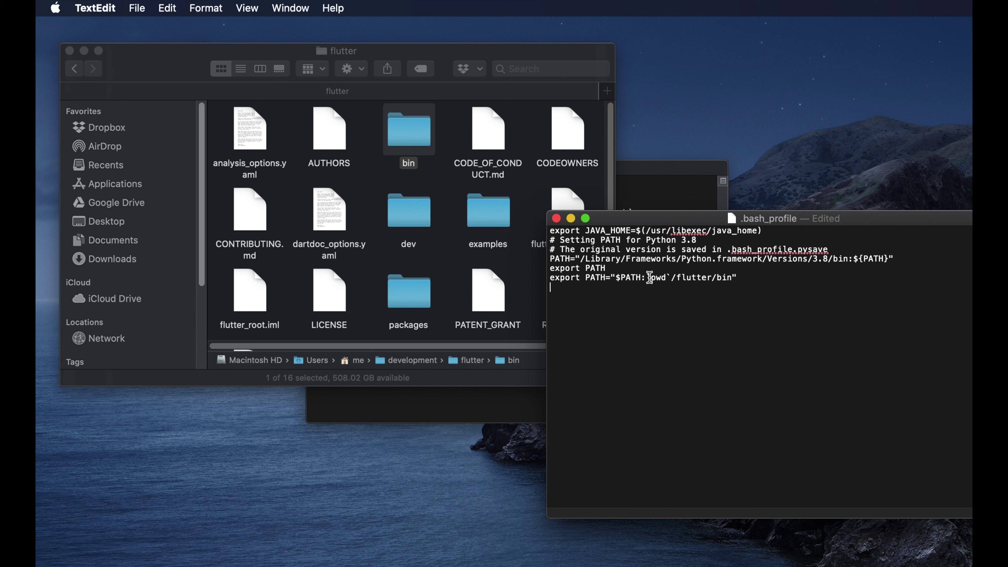
pyautogui.moveTo(648, 278); pyautogui.dragTo(734, 279)
pyautogui.press('BackSpace')
pyautogui.rightClick(648, 277)
pyautogui.click(684, 310)
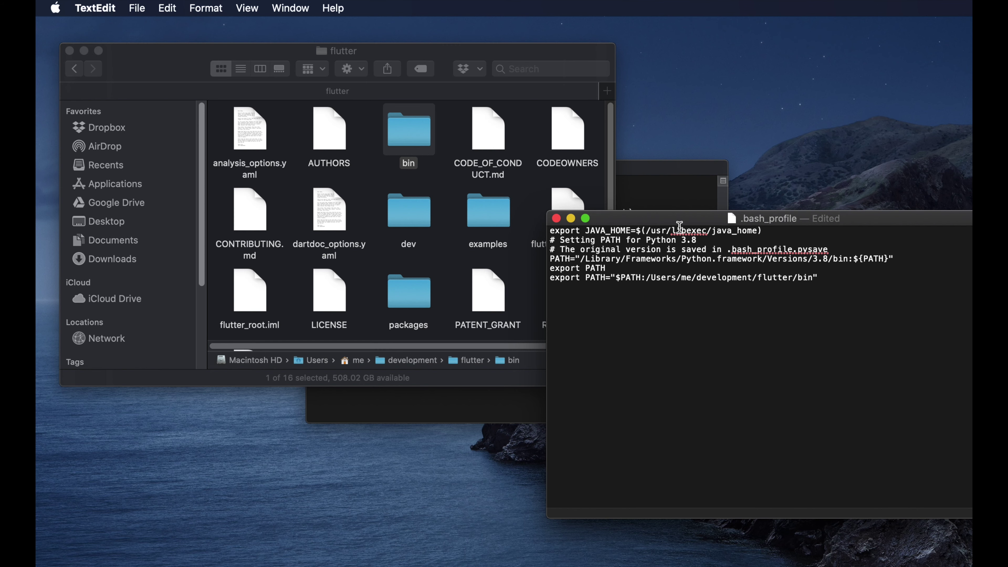
# Save the edited .bash_profile, check its new flutter/bin export line and close the file.
pyautogui.moveTo(699, 221); pyautogui.dragTo(623, 220)
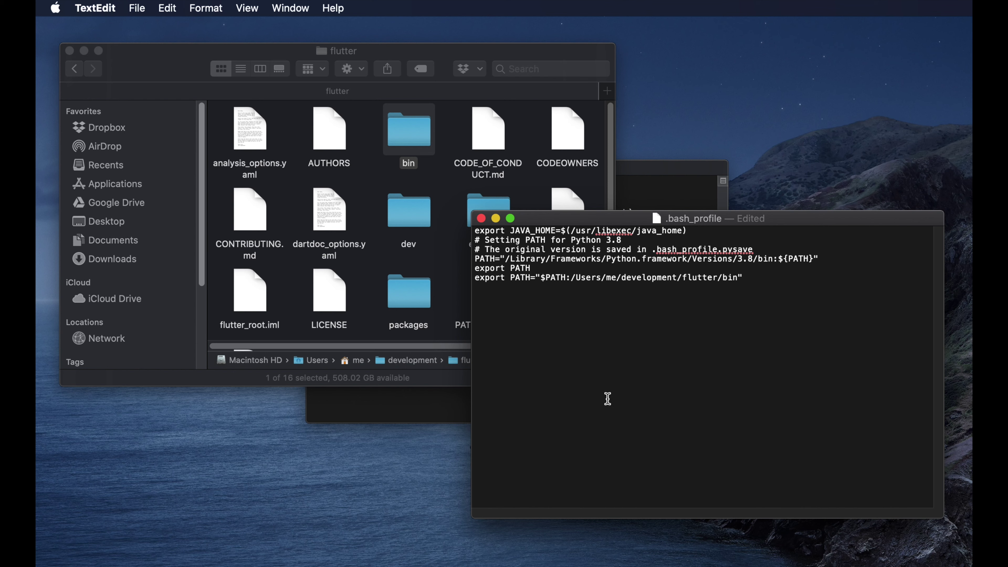
pyautogui.click(134, 12)
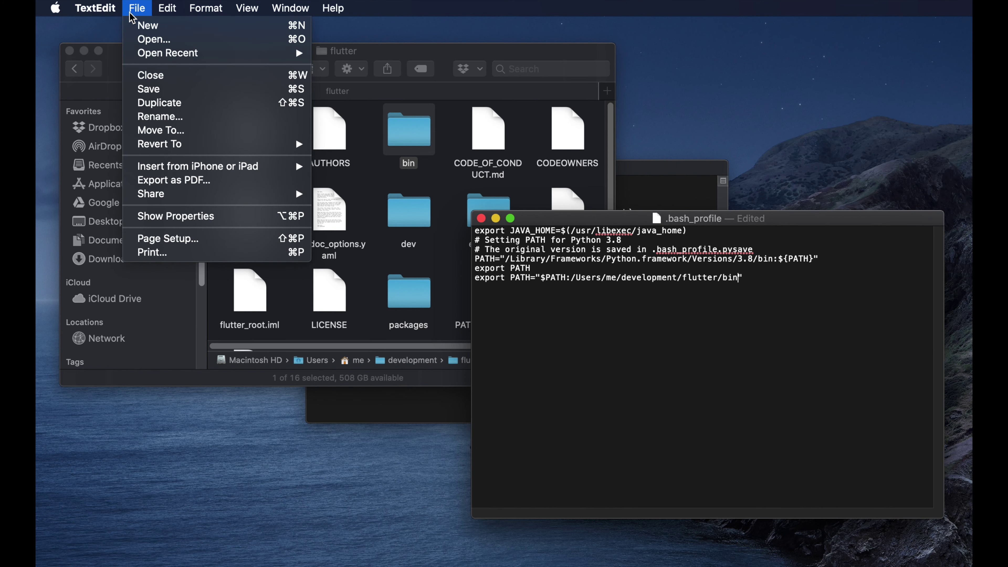
pyautogui.click(161, 90)
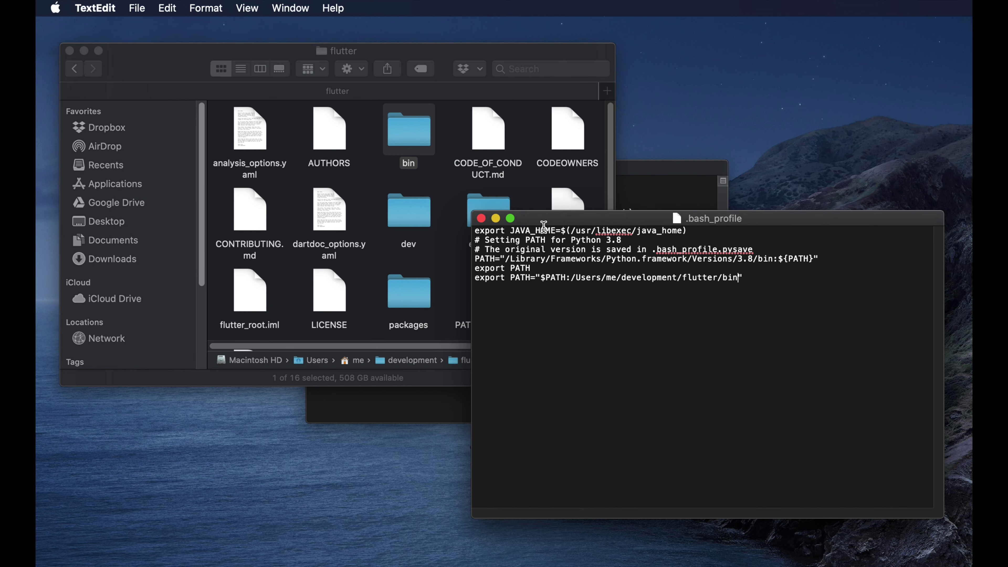
pyautogui.moveTo(746, 278); pyautogui.dragTo(465, 266)
pyautogui.click(548, 305)
pyautogui.click(137, 8)
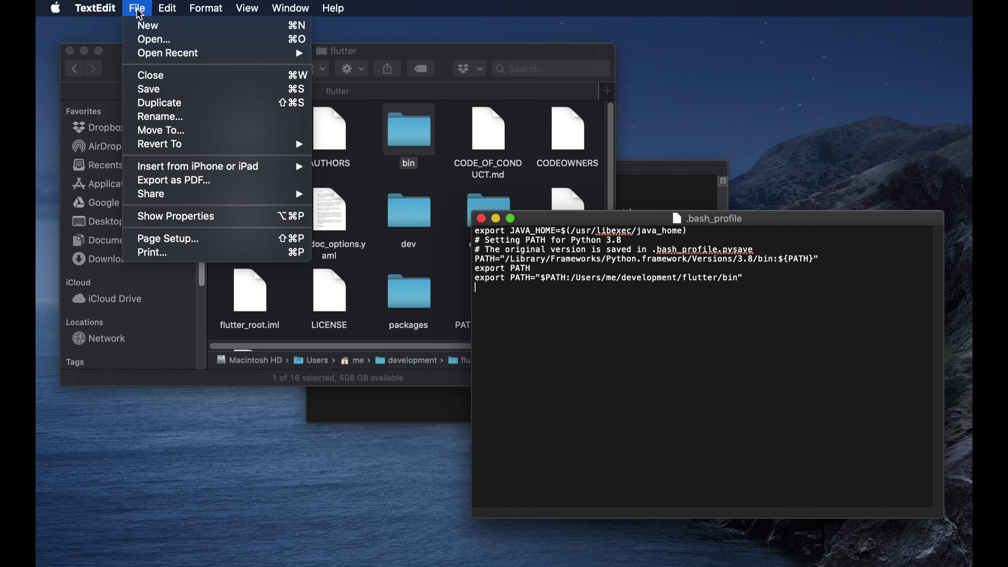
pyautogui.click(158, 75)
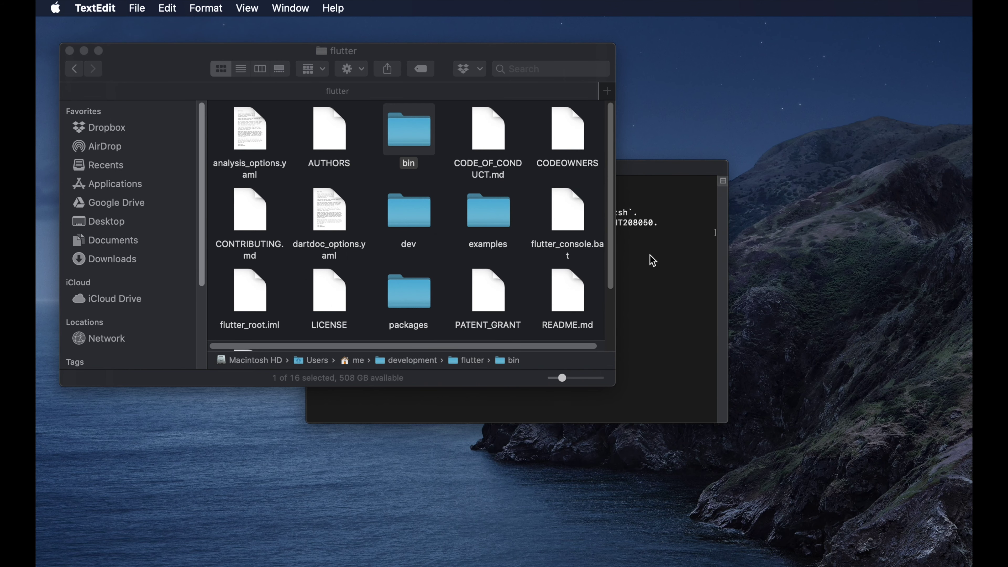
# Close the Terminal window used to open .bash_profile and start a new Terminal session.
pyautogui.click(648, 177)
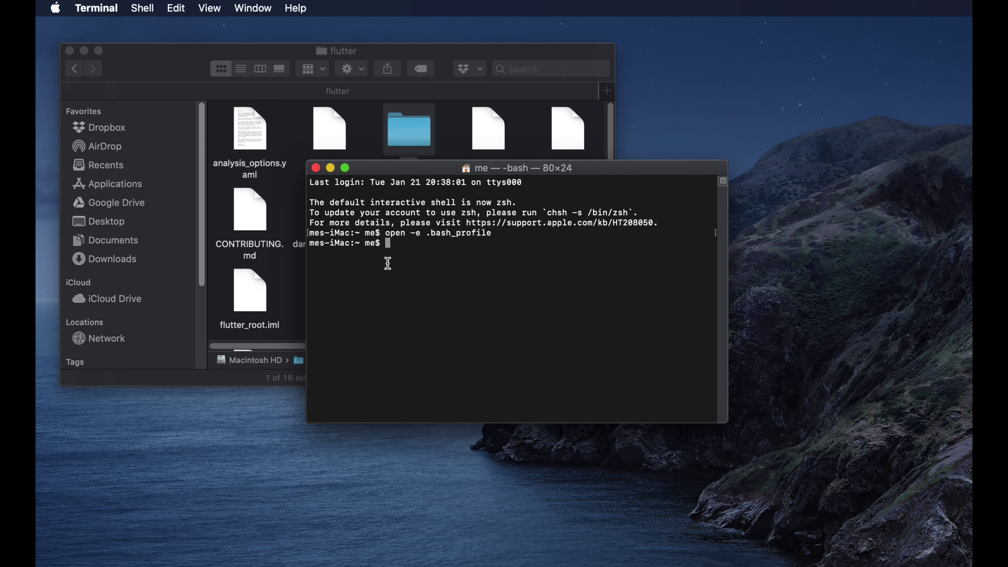
pyautogui.moveTo(501, 237); pyautogui.dragTo(288, 234)
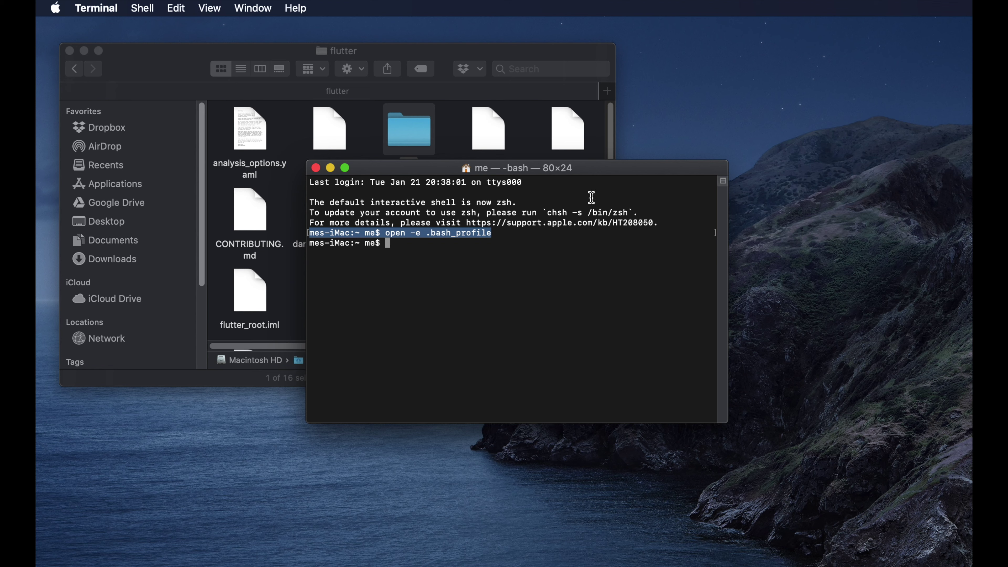
pyautogui.click(316, 167)
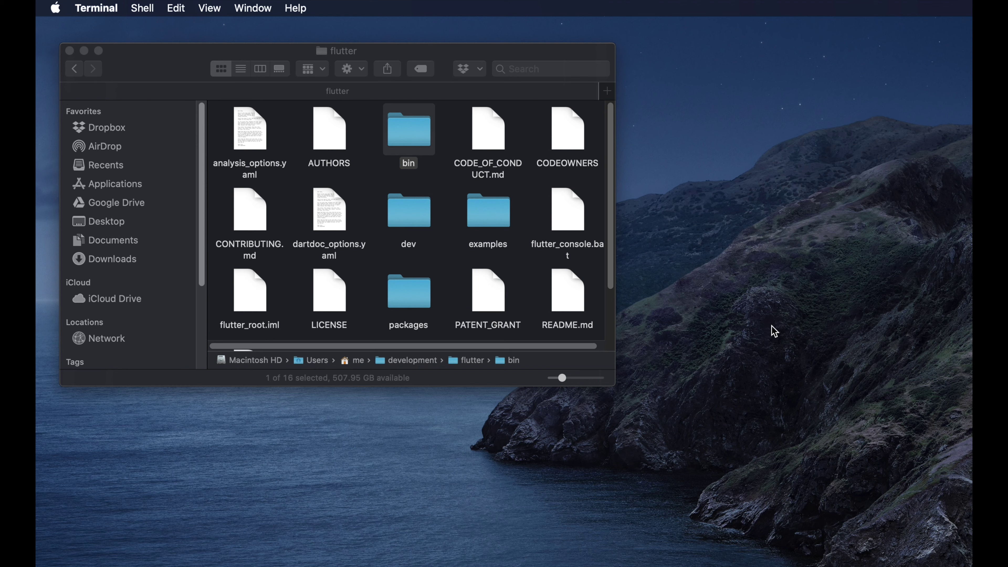
pyautogui.press('super+space')
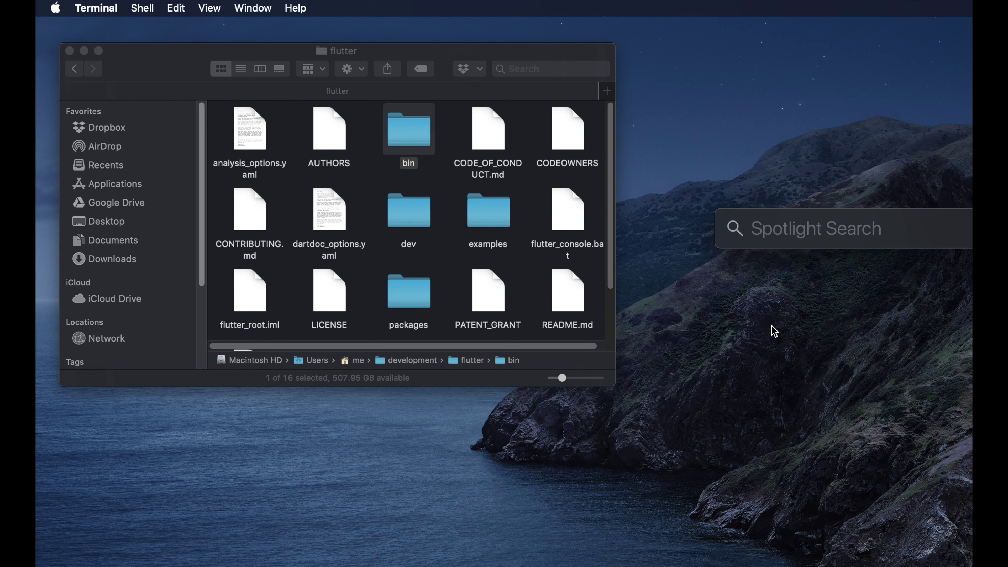
pyautogui.write('term')
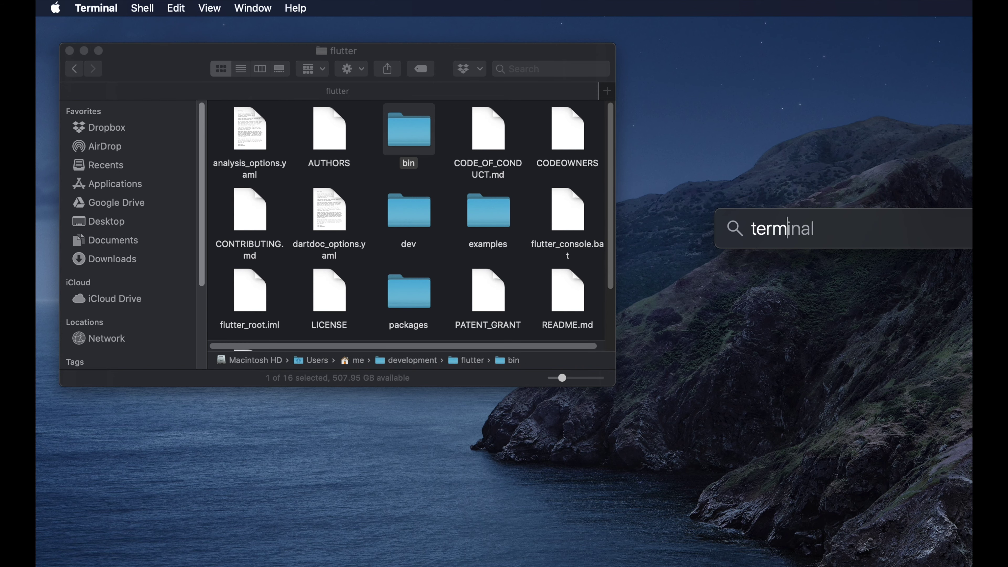
pyautogui.press('Return')
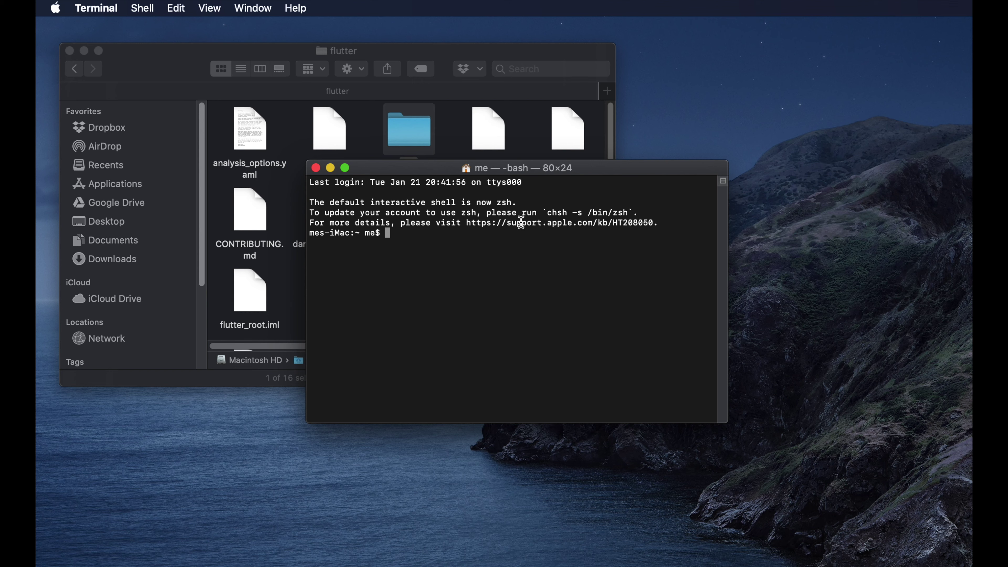
# Run flutter --version, cancelling the unverified idevice_id dialog and completing the command line developer tools installation.
pyautogui.write('flutter --version')
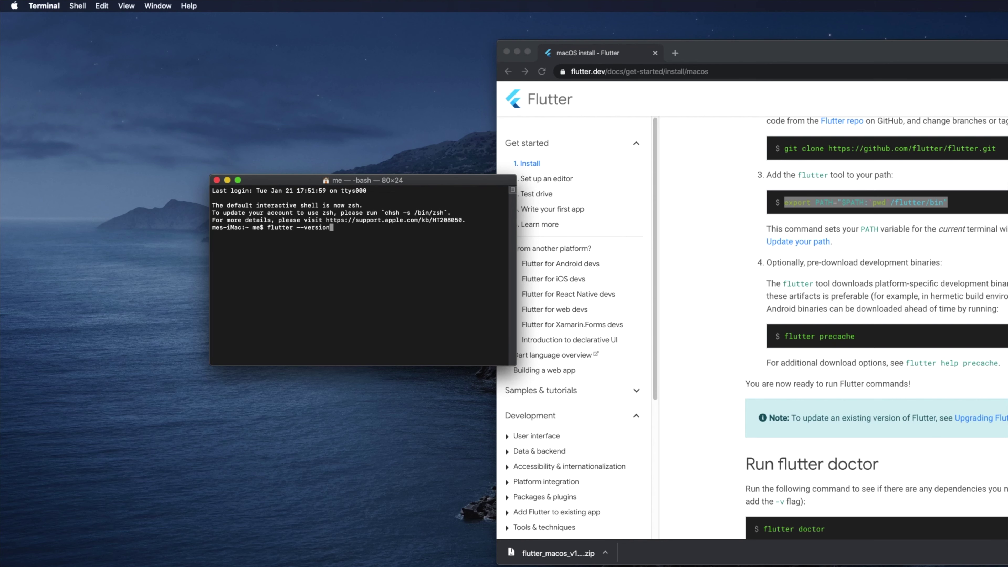
pyautogui.press('Return')
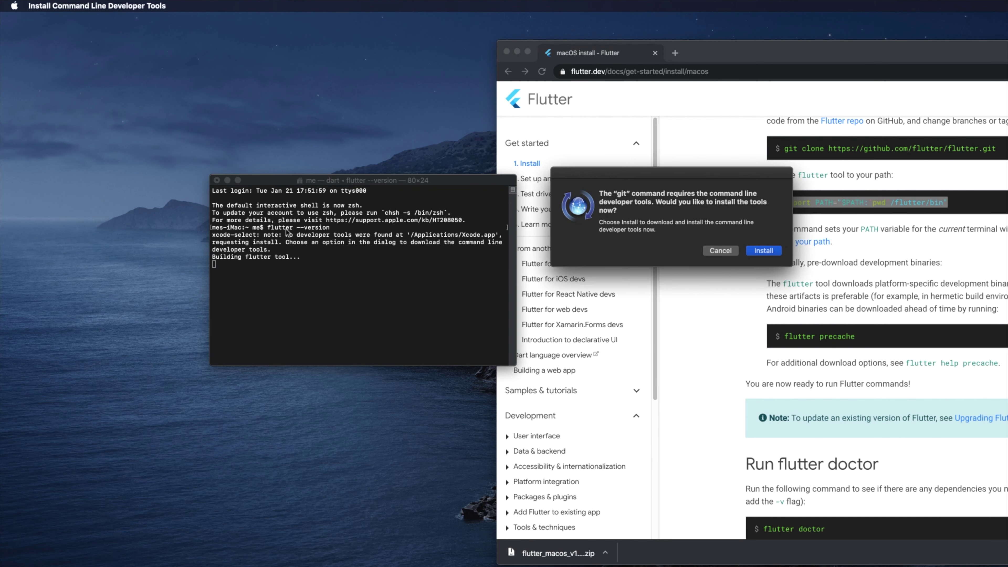
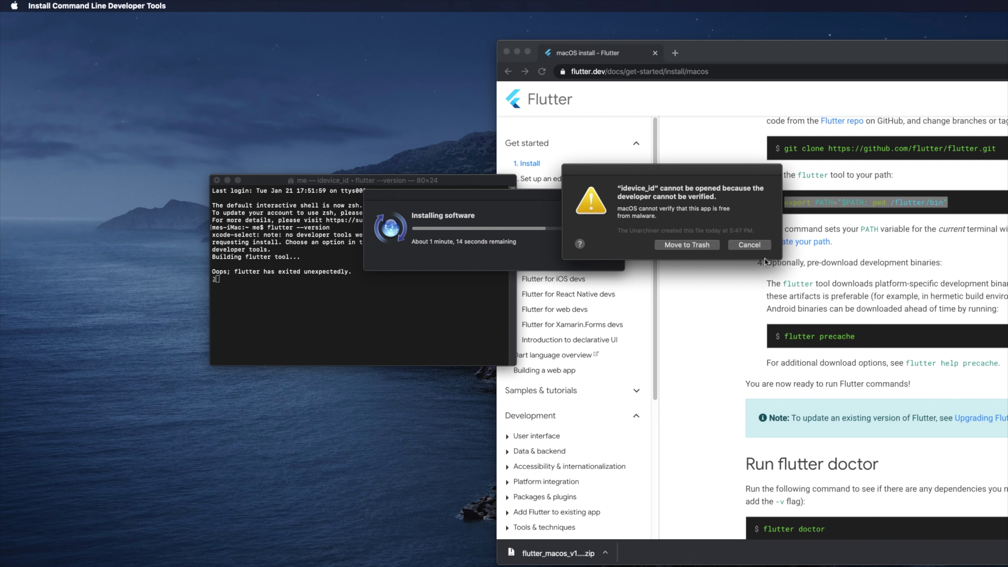
pyautogui.click(750, 245)
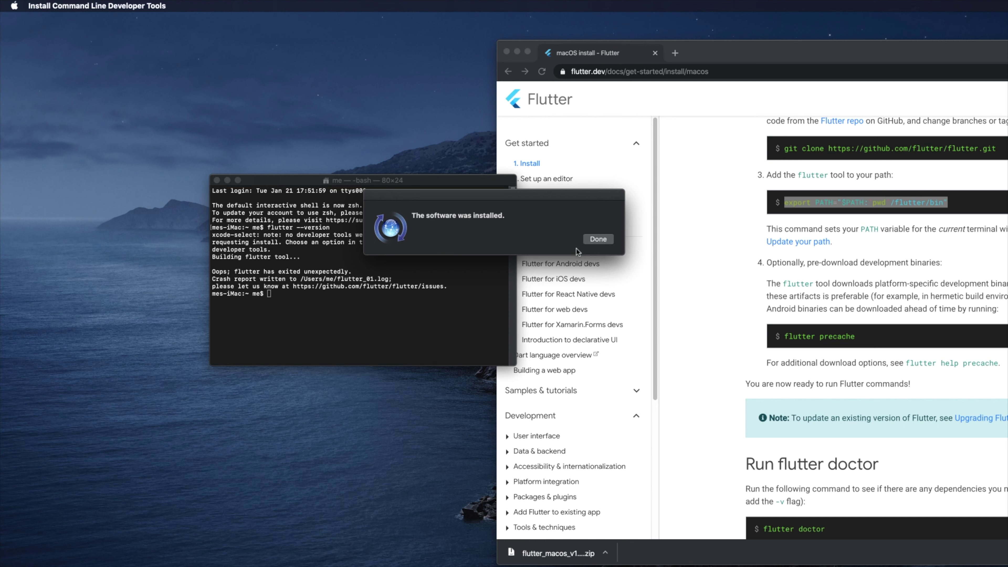
pyautogui.click(600, 239)
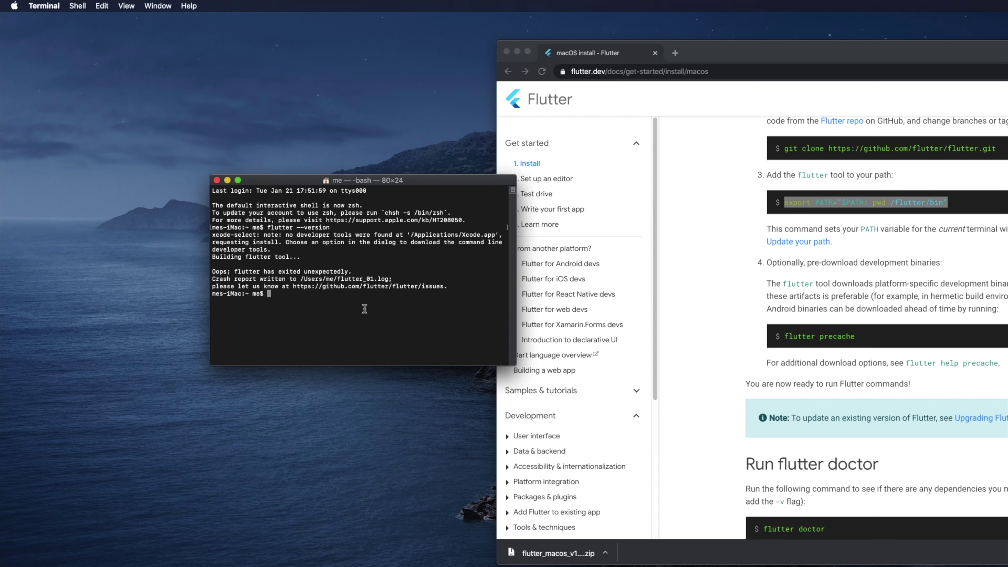
# Rerun flutter --version in the same session and examine the Flutter and Dart versions in its output.
pyautogui.press('Up')
pyautogui.press('Return')
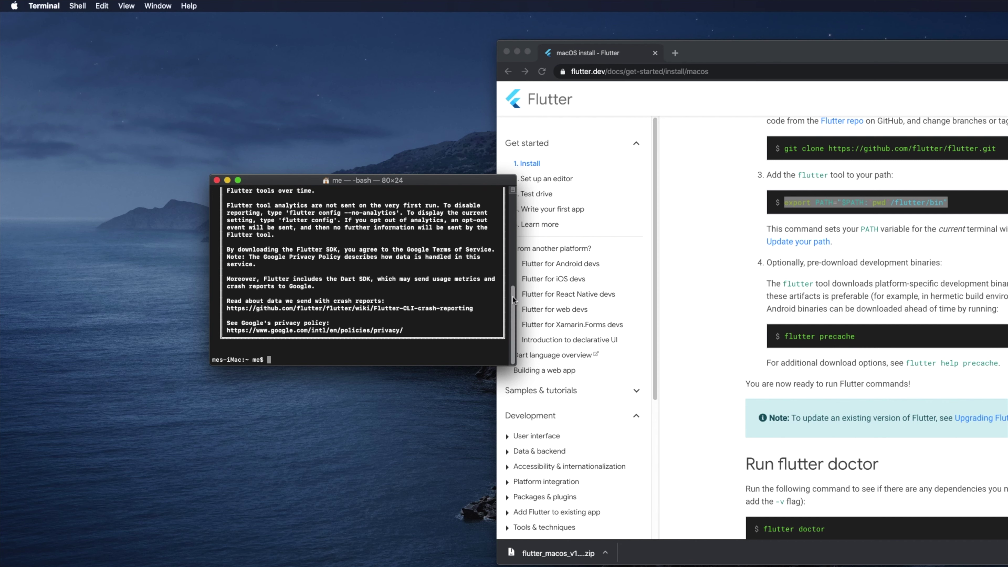
pyautogui.moveTo(513, 295); pyautogui.dragTo(510, 234)
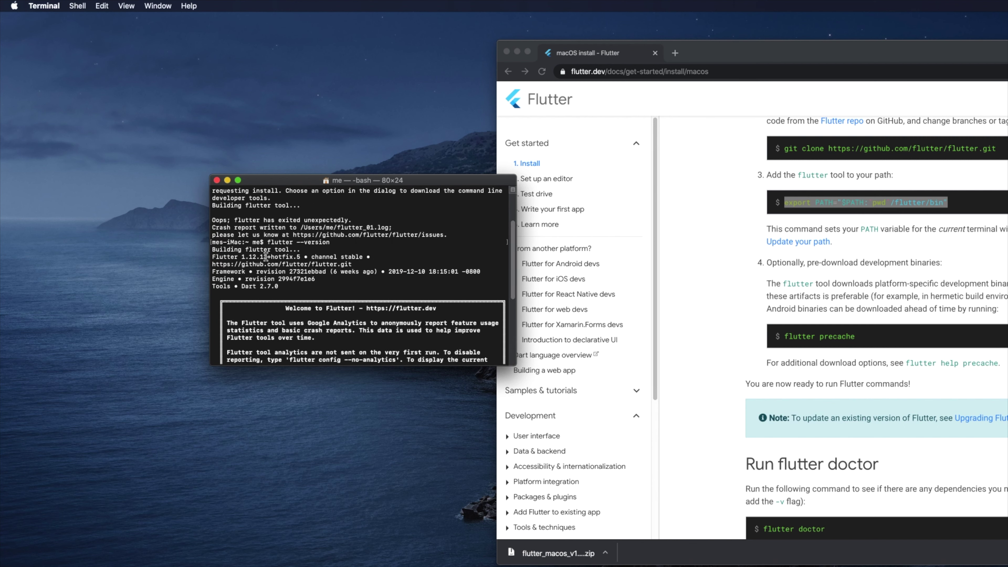
pyautogui.moveTo(212, 257); pyautogui.dragTo(298, 256)
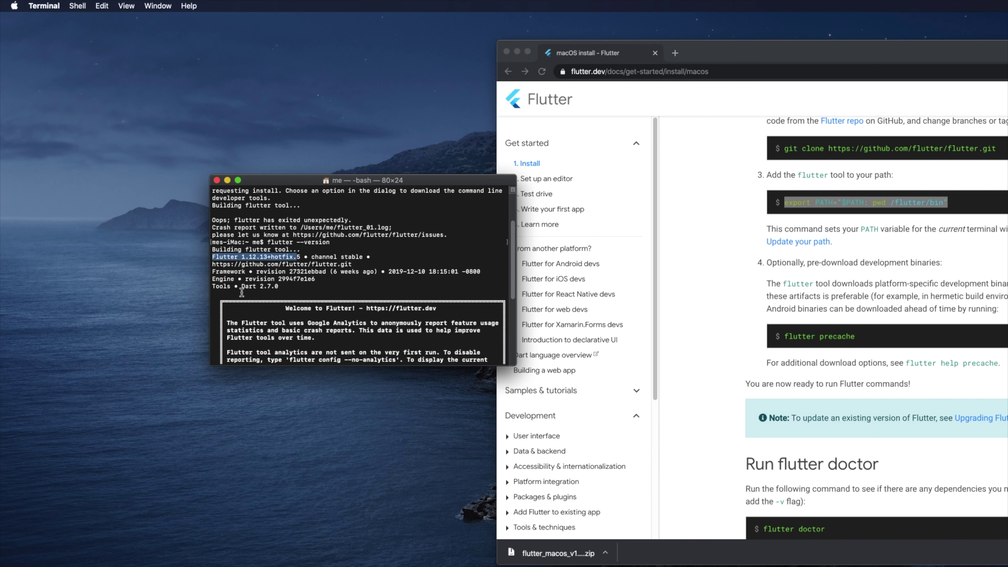
pyautogui.moveTo(281, 287); pyautogui.dragTo(238, 287)
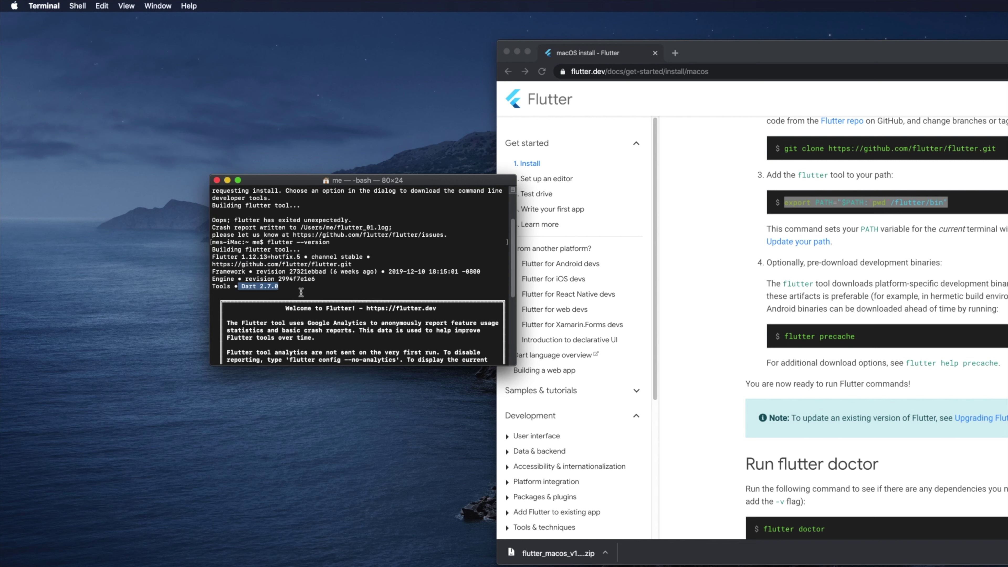
pyautogui.moveTo(511, 248); pyautogui.dragTo(516, 326)
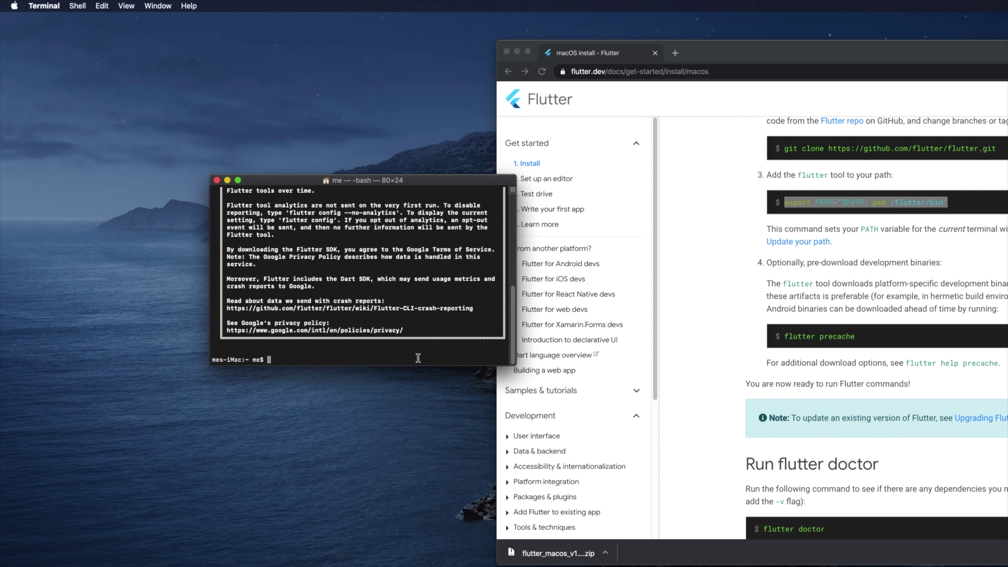
pyautogui.press('Up')
pyautogui.press('Return')
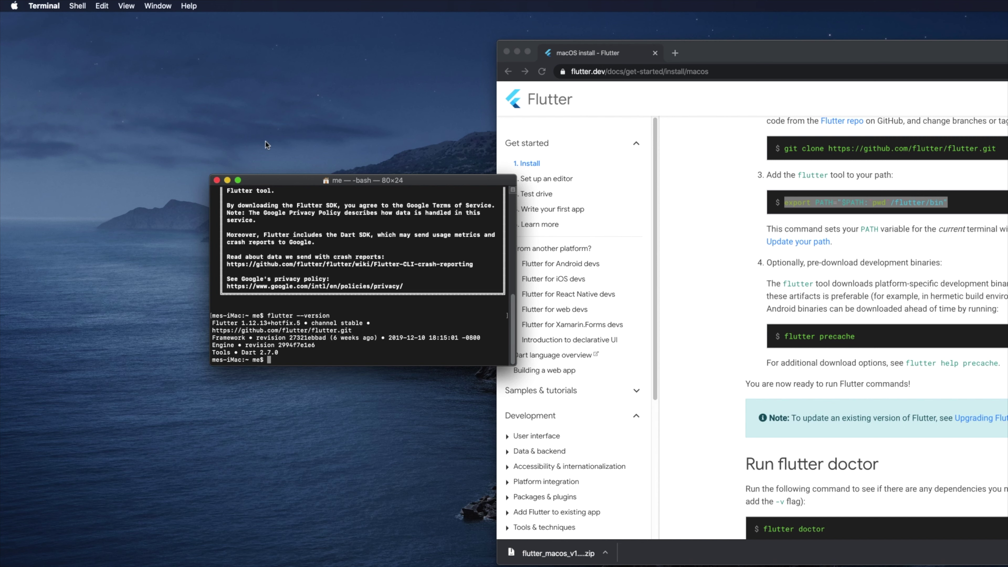
# Close Terminal, reopen it and run flutter --version in the fresh session, moving the window clear of the browser.
pyautogui.click(216, 181)
pyautogui.click(216, 113)
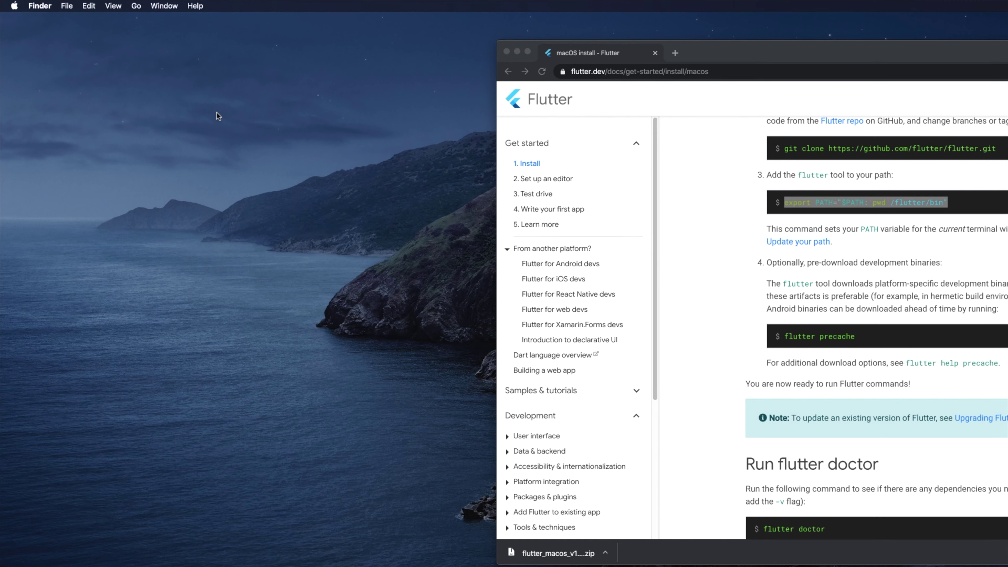
pyautogui.press('super+space')
pyautogui.write('termina')
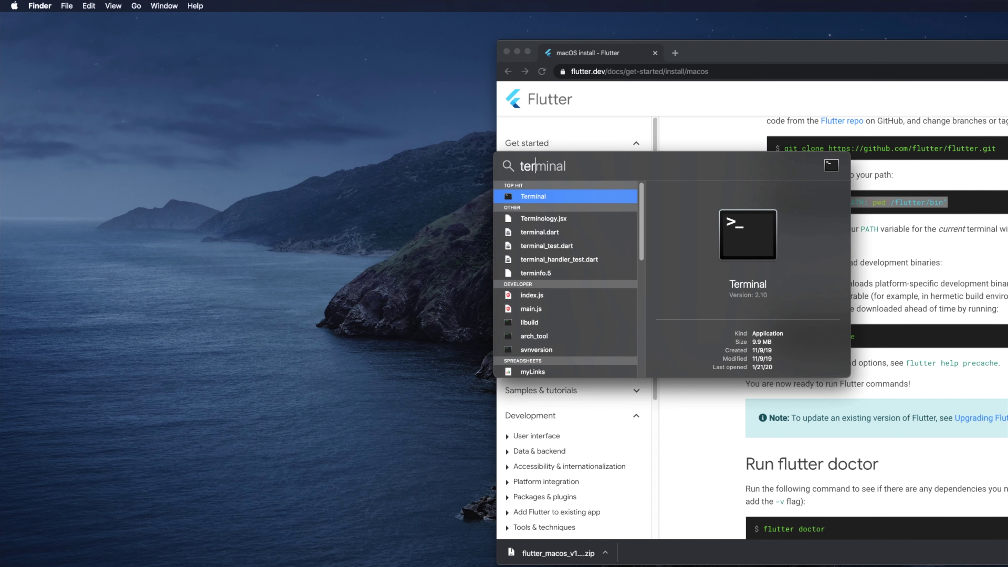
pyautogui.press('Return')
pyautogui.write('flu')
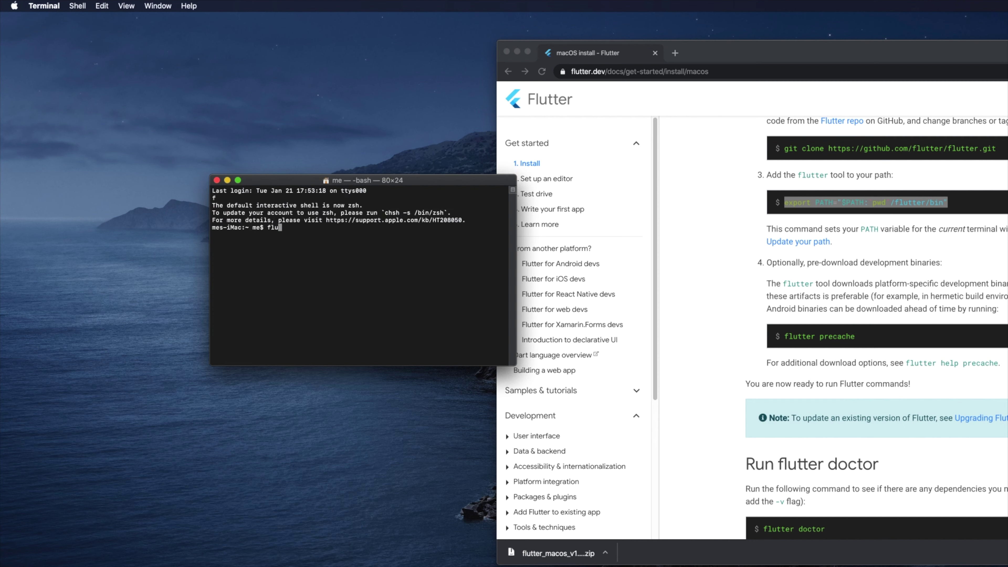
pyautogui.write('tter --version')
pyautogui.press('Return')
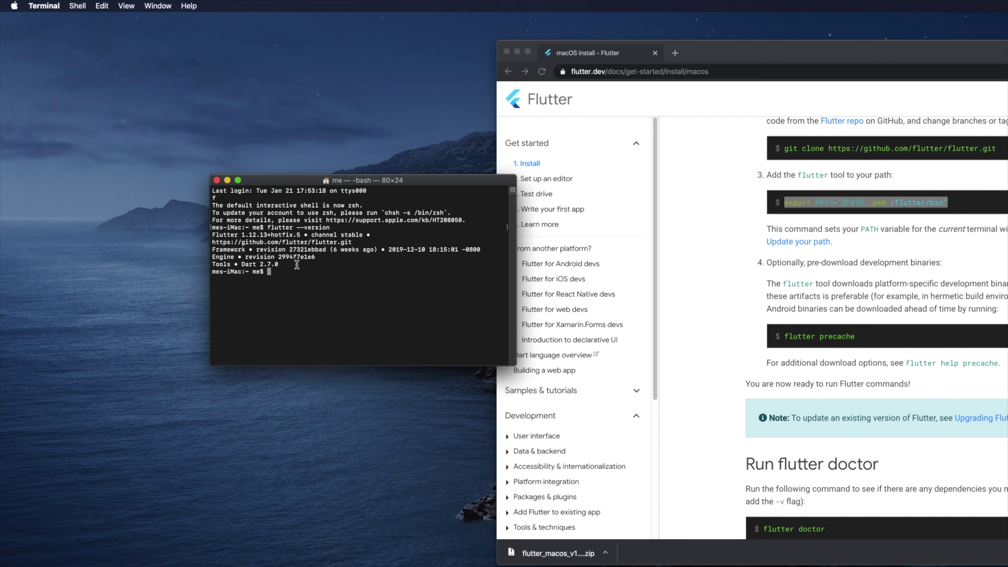
pyautogui.moveTo(349, 181); pyautogui.dragTo(263, 180)
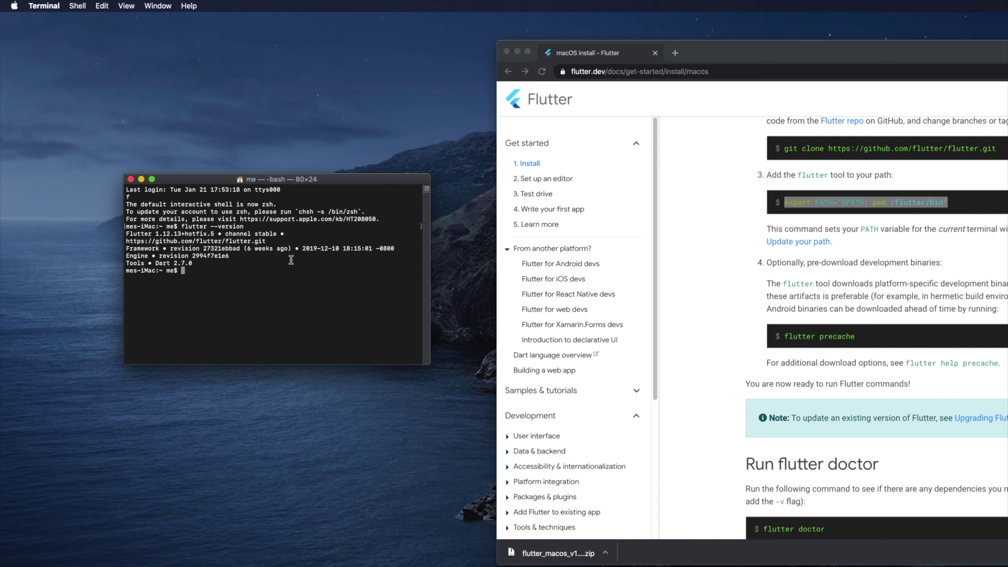